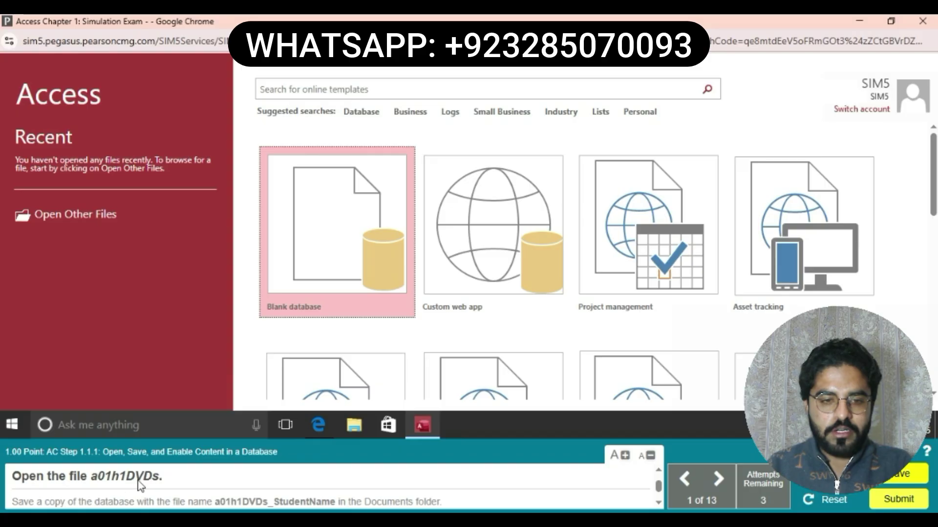
# Open the a01h1DVDs.accdb database from the Documents folder.
pyautogui.click(82, 215)
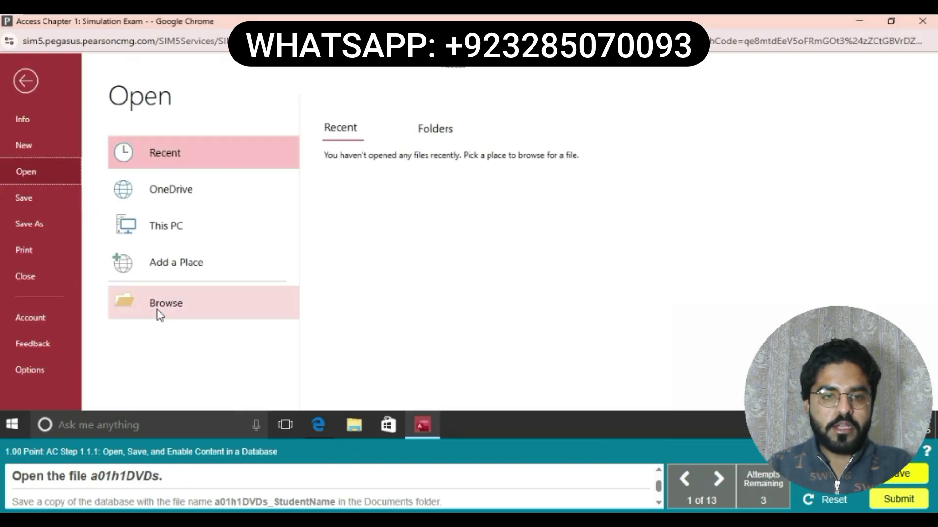
pyautogui.click(174, 302)
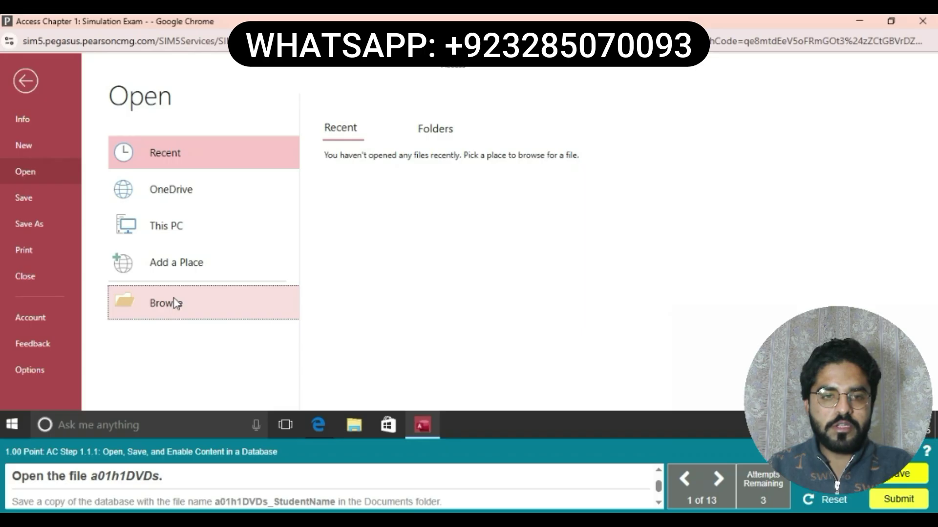
pyautogui.click(374, 190)
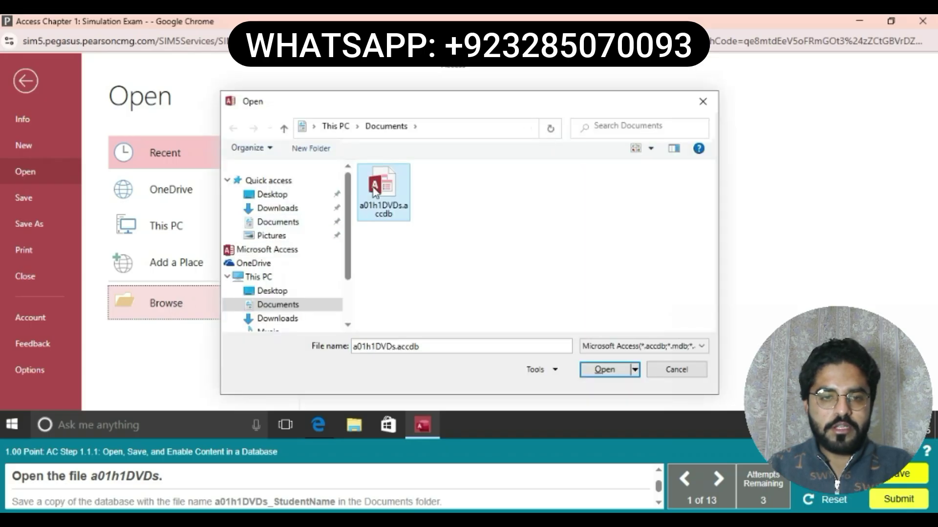
pyautogui.doubleClick(382, 193)
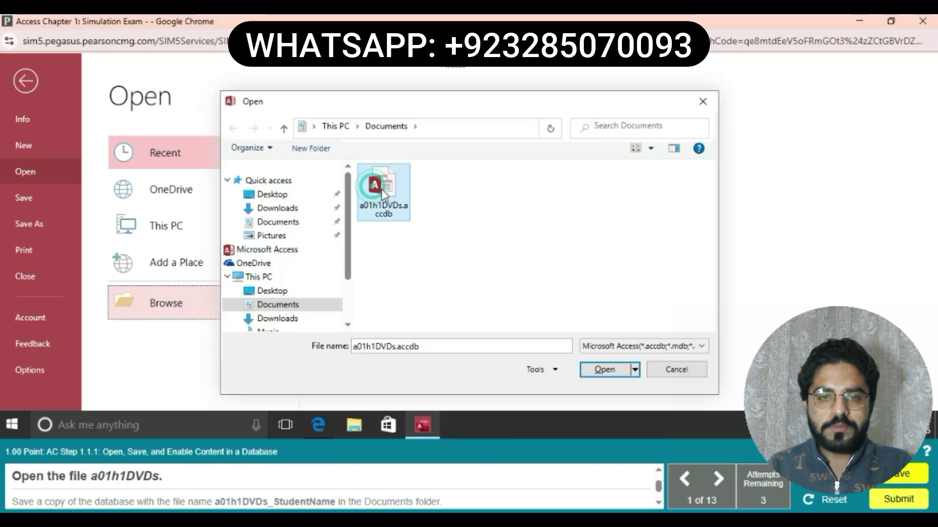
pyautogui.click(601, 367)
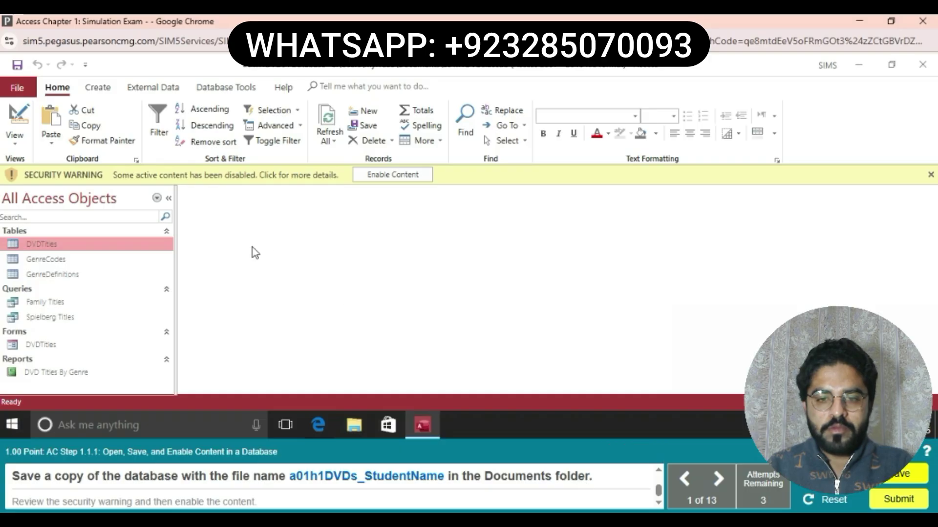
# Try to save a copy of the database in the Documents folder as a01h1DVDS_StudentName.
pyautogui.click(21, 97)
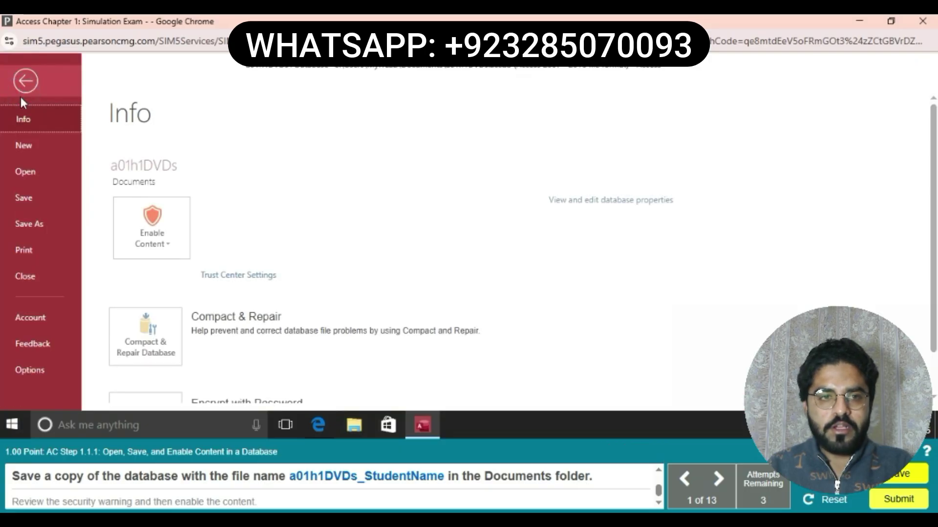
pyautogui.click(38, 222)
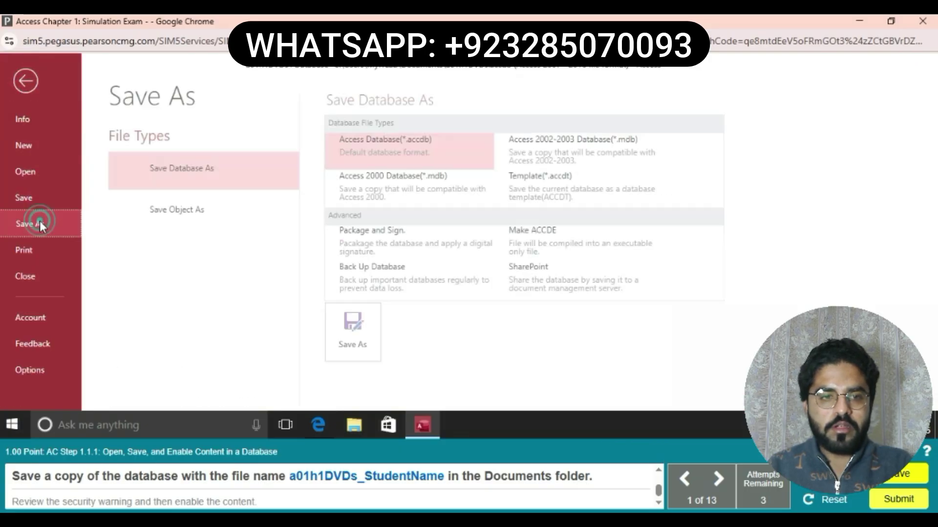
pyautogui.click(348, 323)
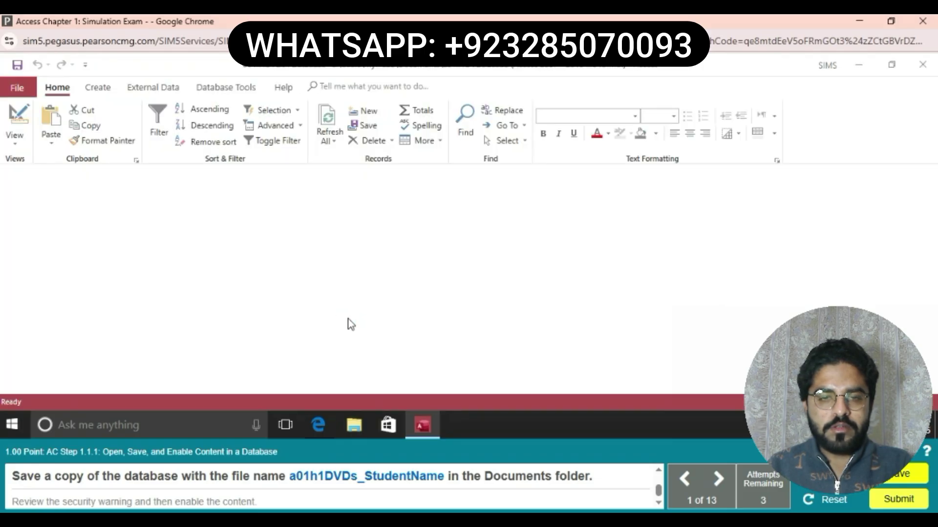
pyautogui.press('BackSpace')
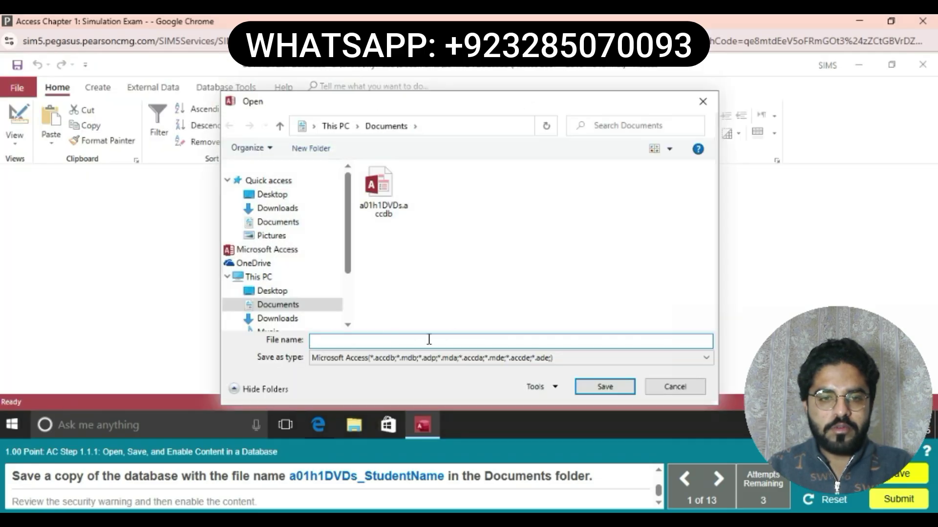
pyautogui.write('a0')
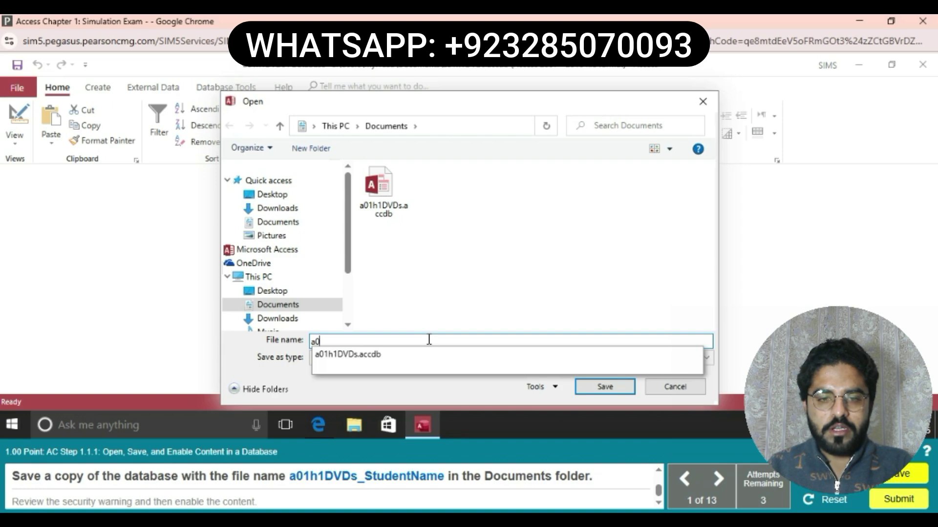
pyautogui.write('1h')
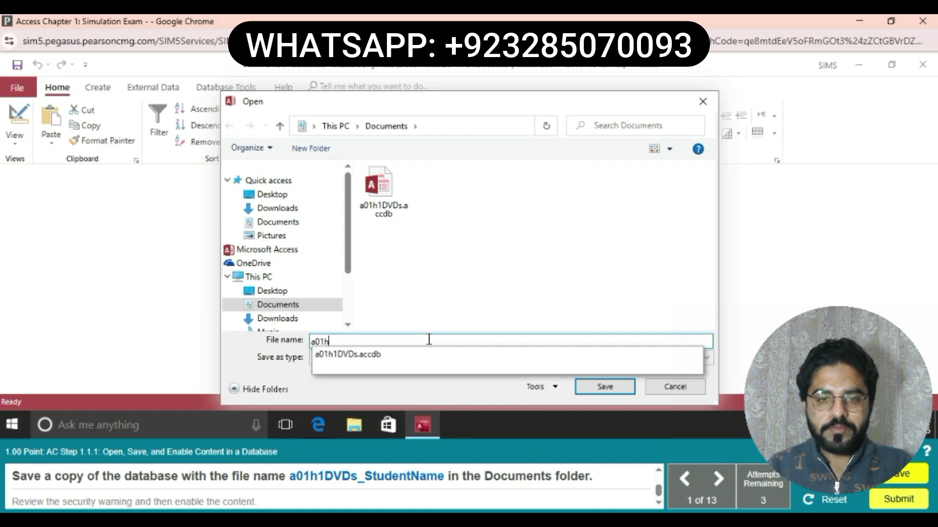
pyautogui.write('1')
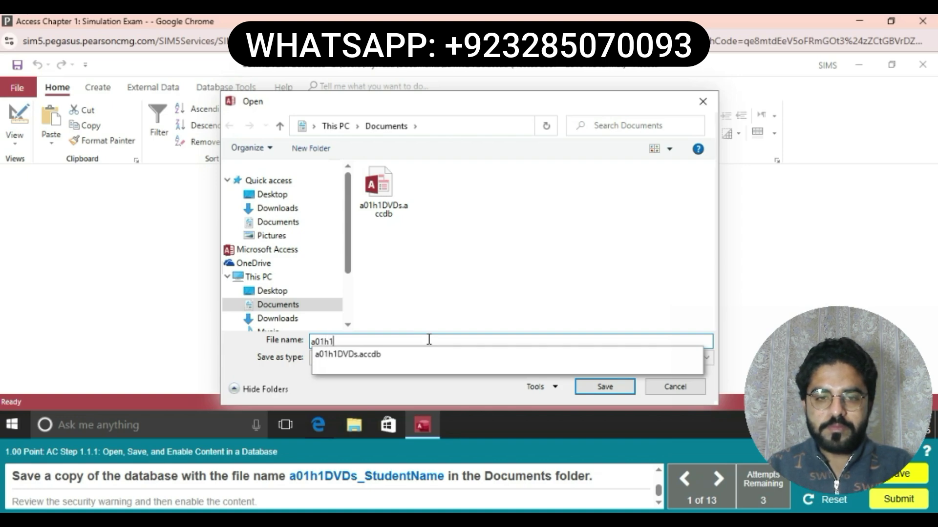
pyautogui.write('D')
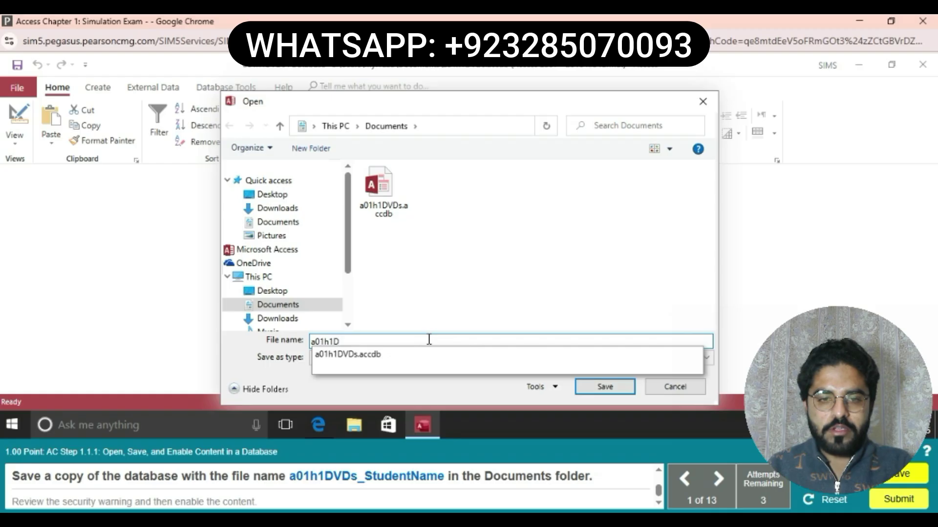
pyautogui.write('VDS_')
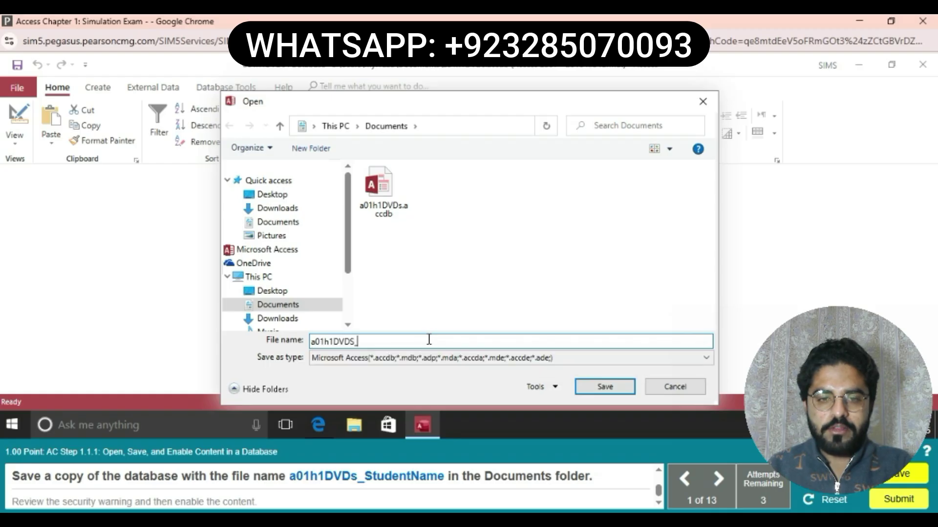
pyautogui.write('Stu')
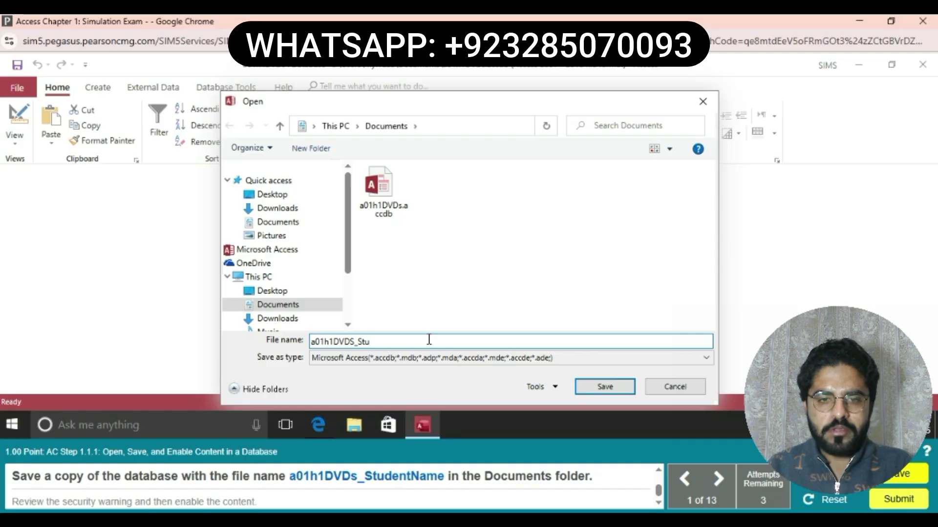
pyautogui.write('dent')
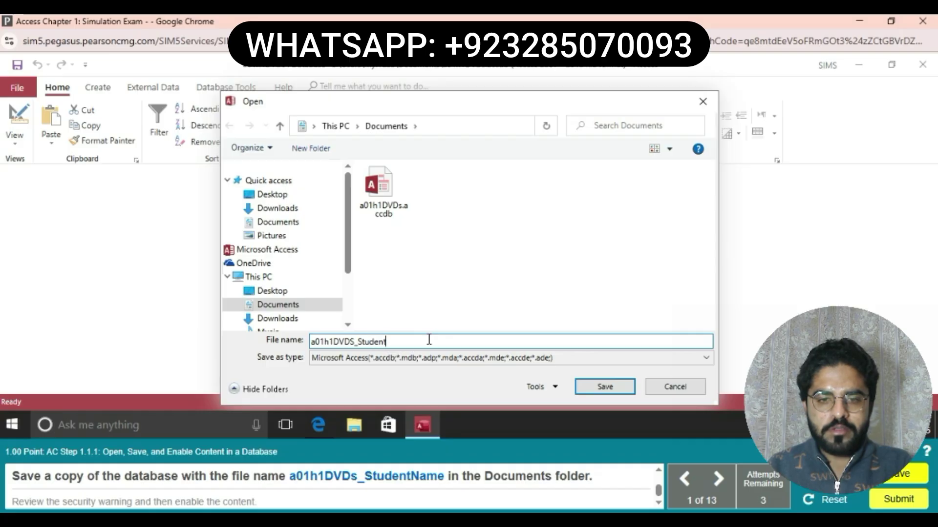
pyautogui.write('Name')
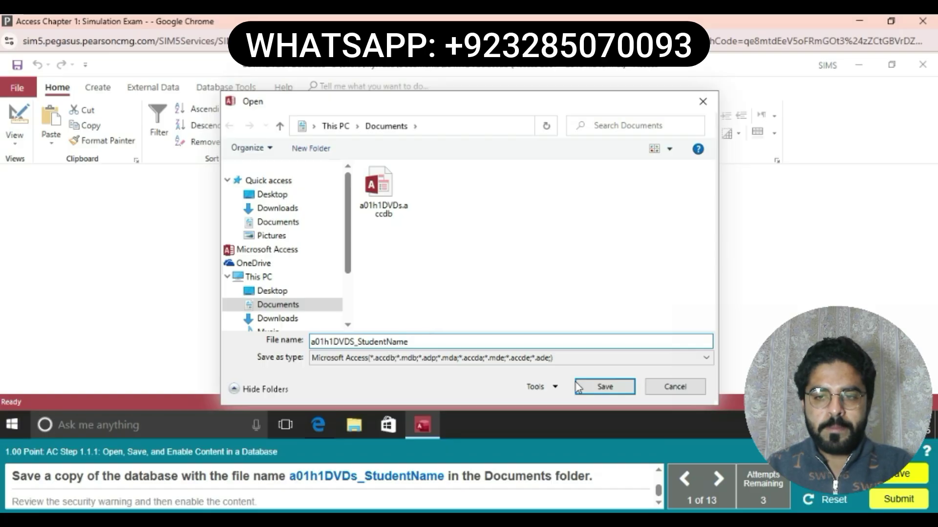
pyautogui.click(605, 387)
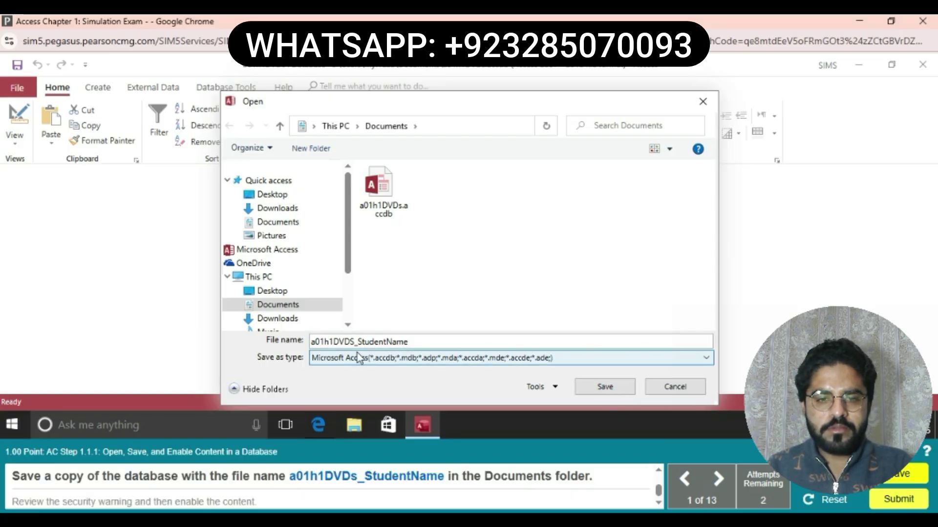
# Save the copy under the corrected file name a01h1DVDs_StudentName and enable the database's disabled content.
pyautogui.click(313, 342)
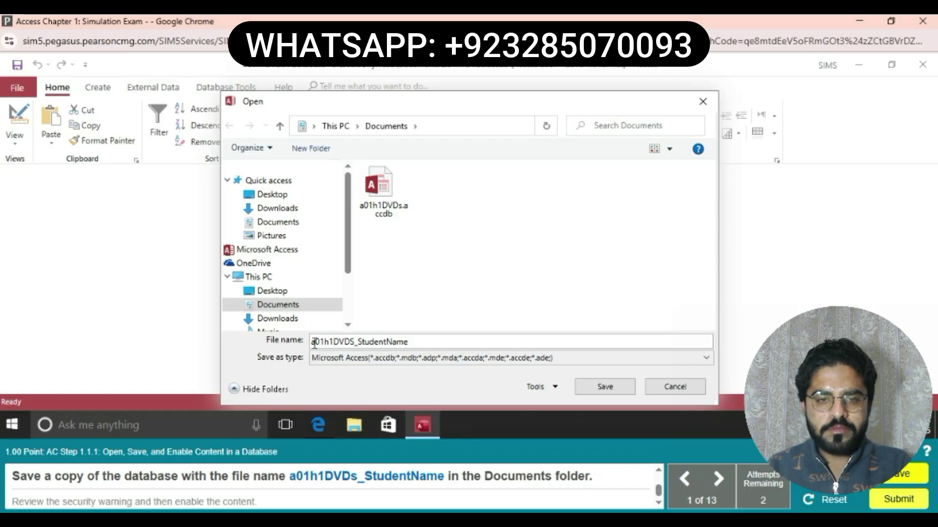
pyautogui.click(353, 343)
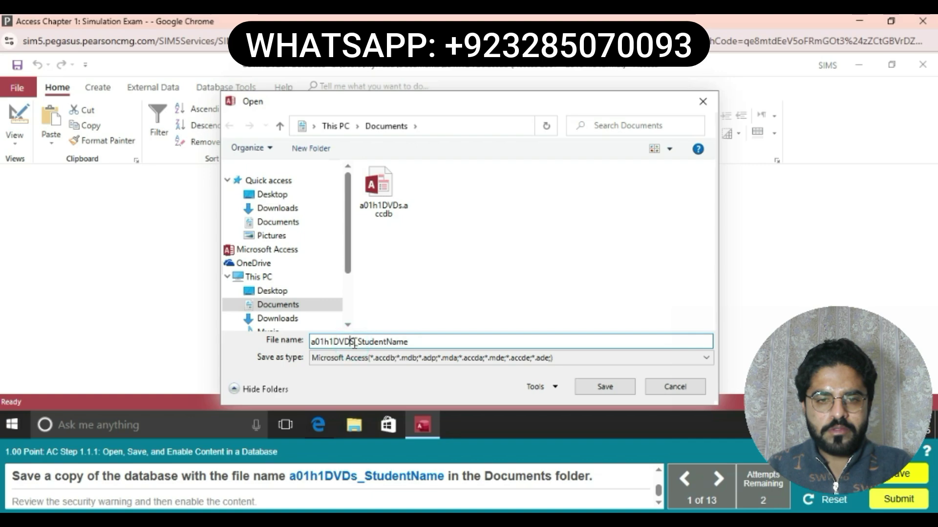
pyautogui.press('BackSpace')
pyautogui.write('s')
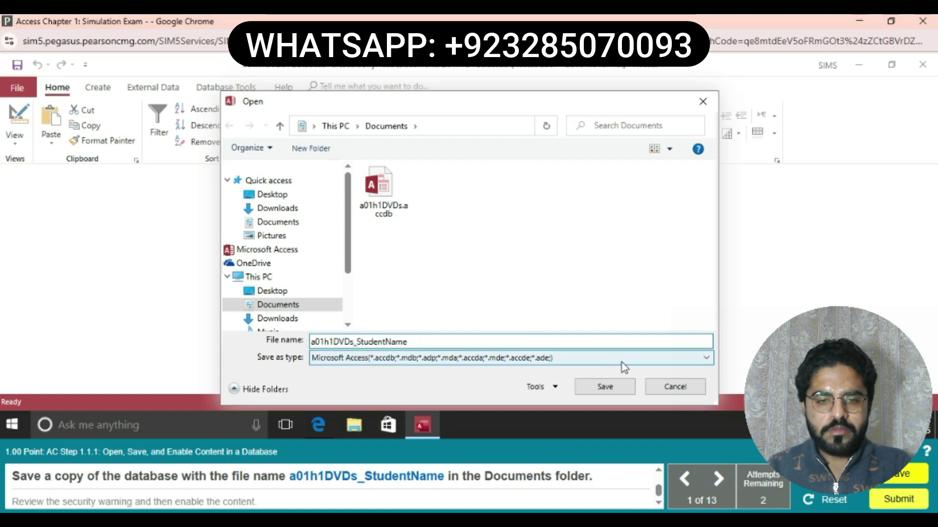
pyautogui.click(604, 386)
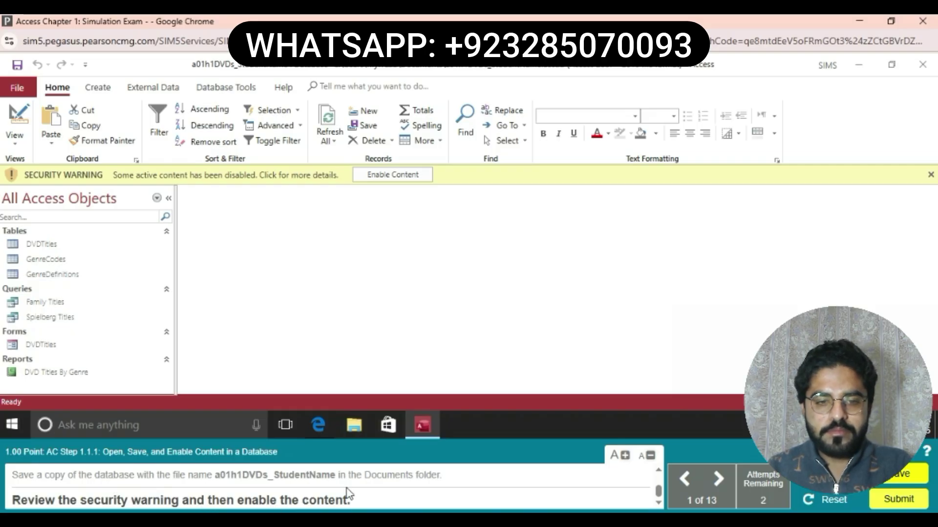
pyautogui.click(393, 175)
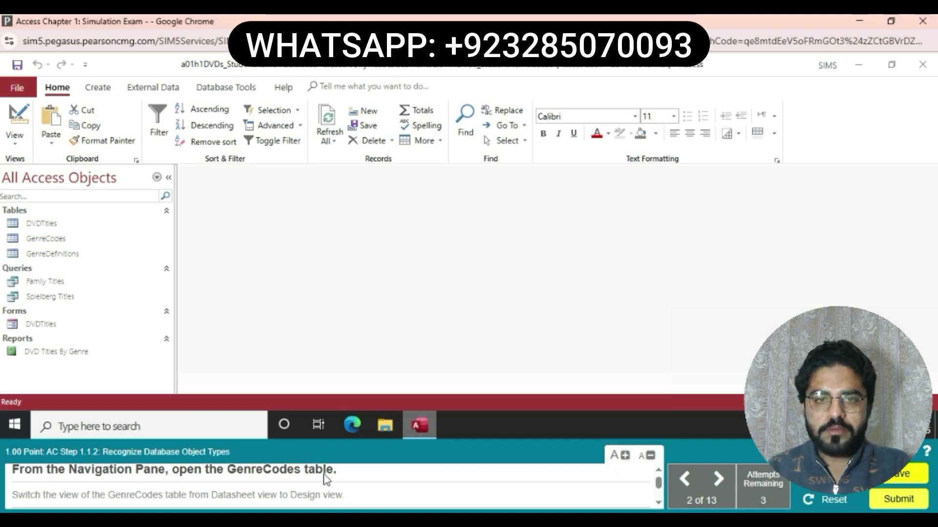
# Open the GenreCodes table in Design view and collapse the Queries group of database objects.
pyautogui.doubleClick(69, 242)
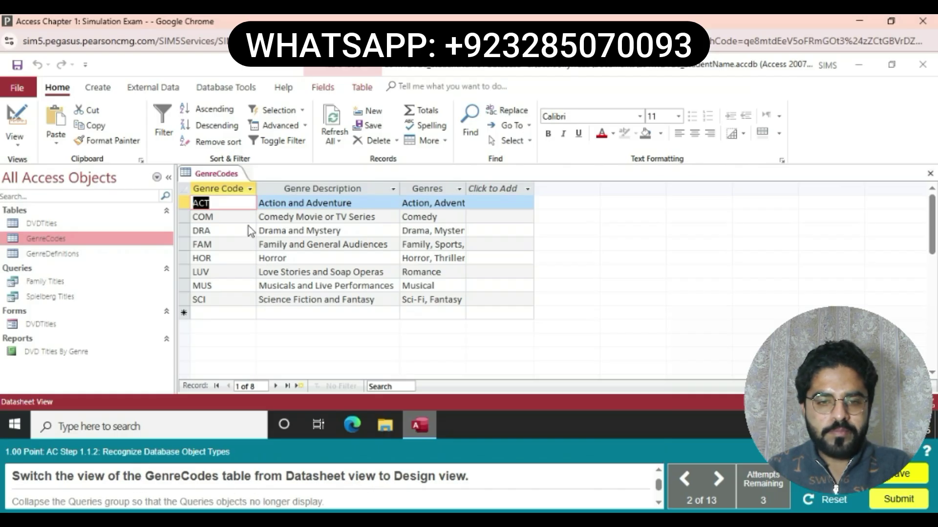
pyautogui.click(230, 178)
pyautogui.rightClick(231, 178)
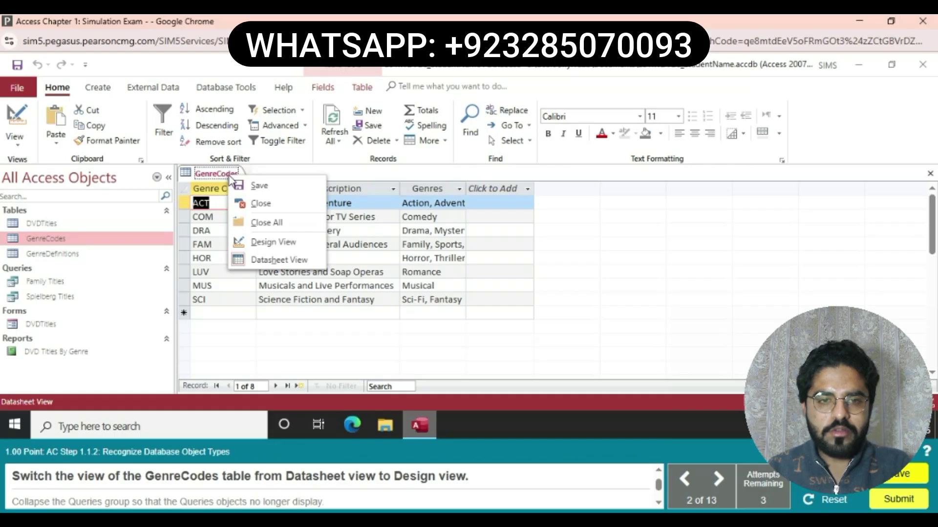
pyautogui.click(288, 242)
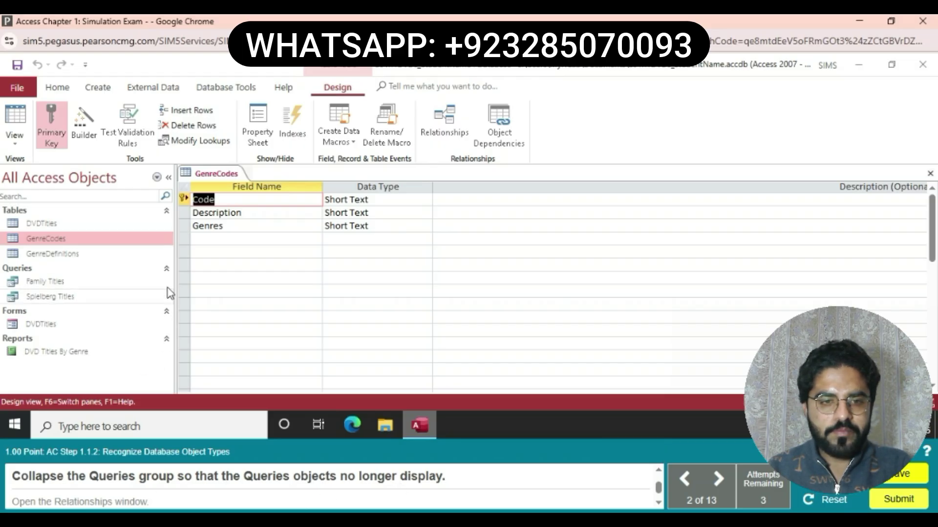
pyautogui.click(167, 269)
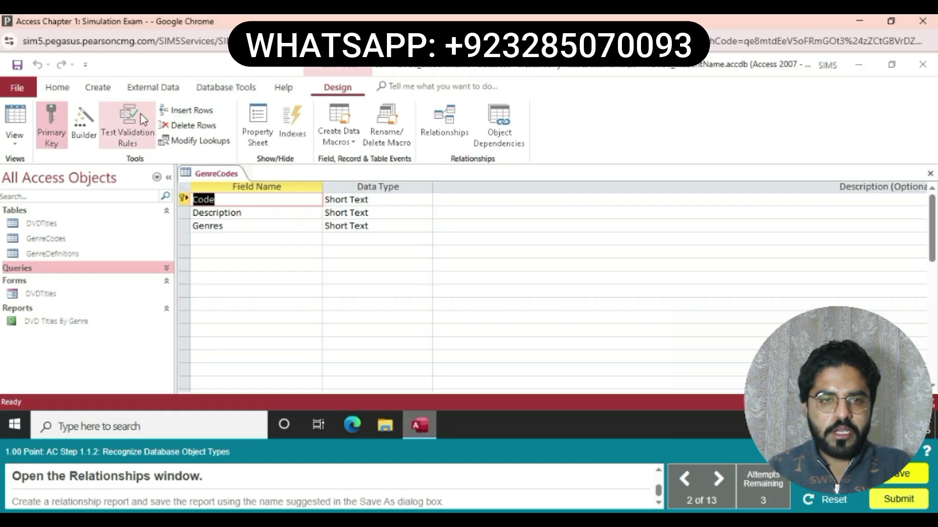
# Create a relationship report from the Relationships window and save it under the suggested name, Relationships for a01h1DVDs_StudentName.
pyautogui.click(446, 122)
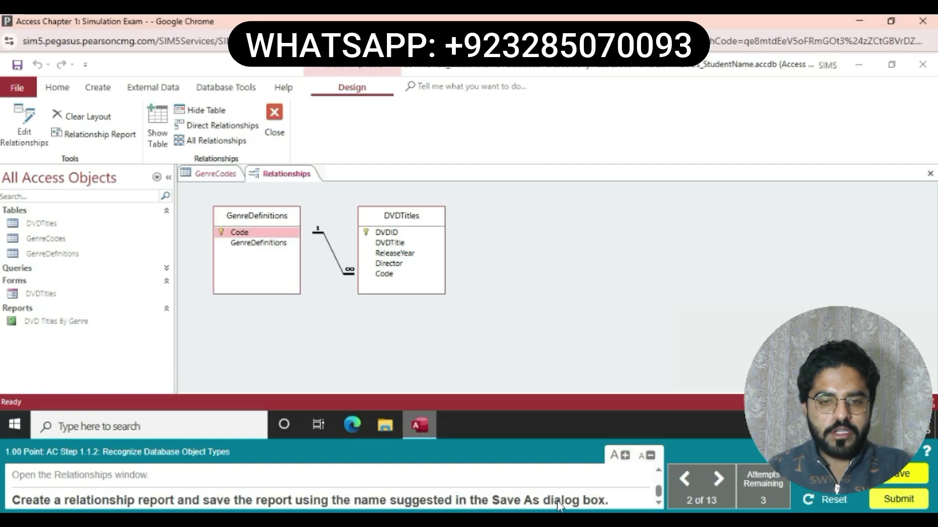
pyautogui.click(116, 138)
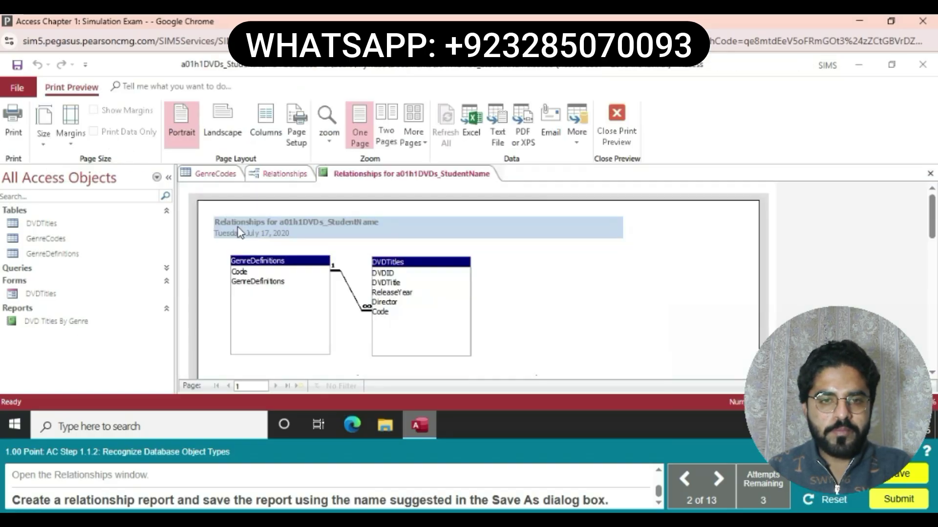
pyautogui.click(395, 181)
pyautogui.rightClick(396, 181)
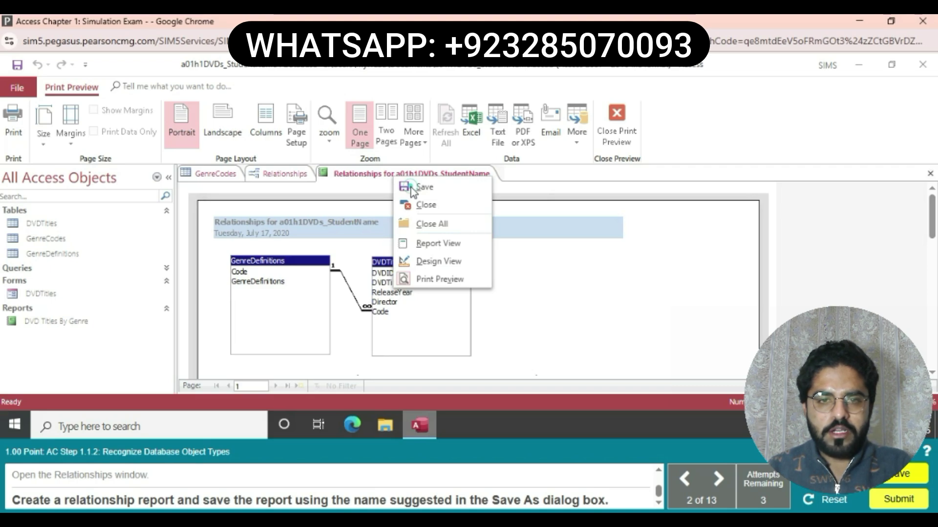
pyautogui.click(413, 188)
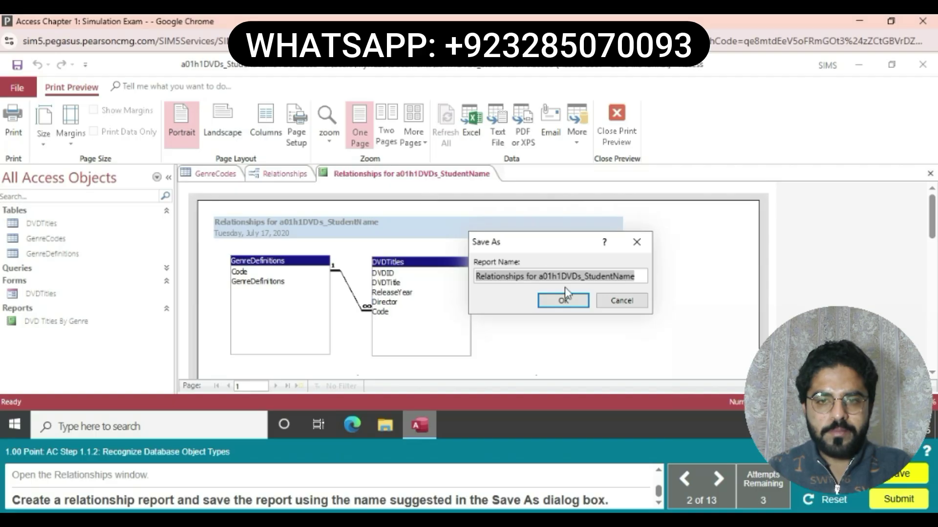
pyautogui.click(564, 301)
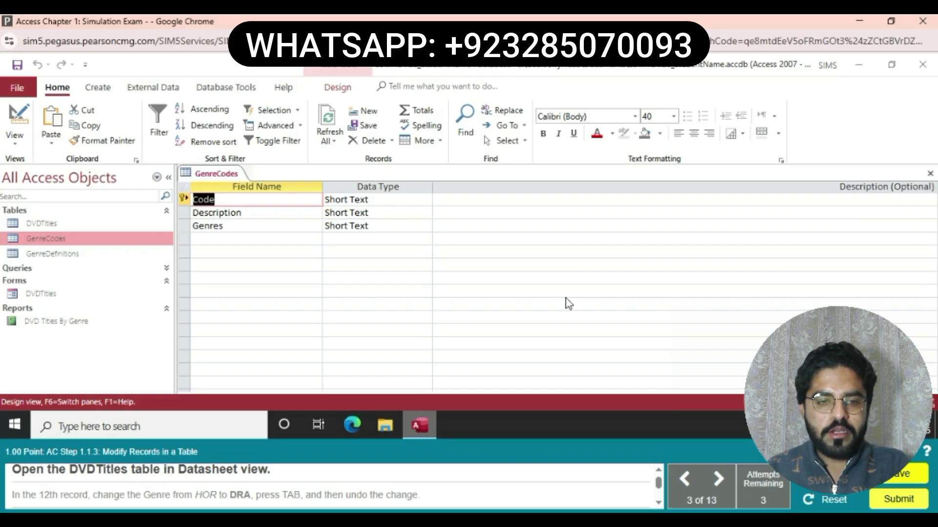
# Open the DVDTitles table in Datasheet view.
pyautogui.moveTo(29, 485)
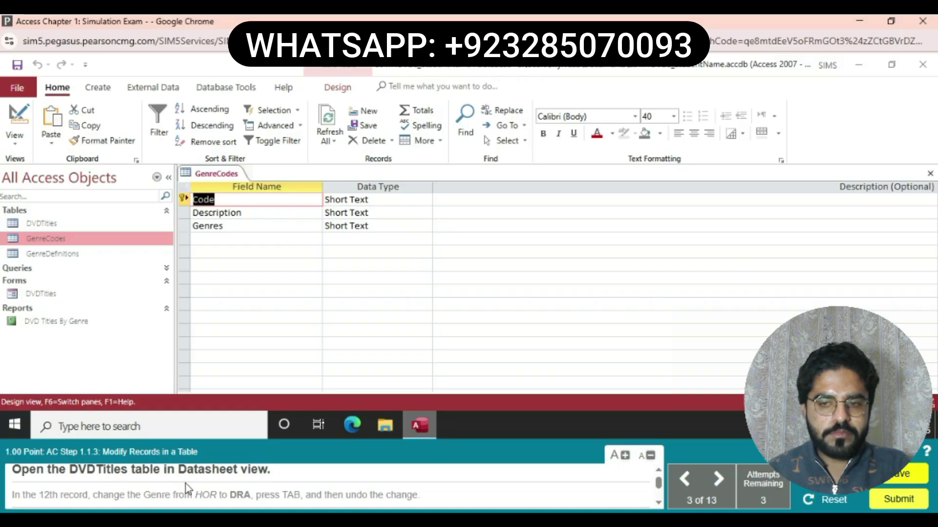
pyautogui.click(70, 225)
pyautogui.doubleClick(70, 226)
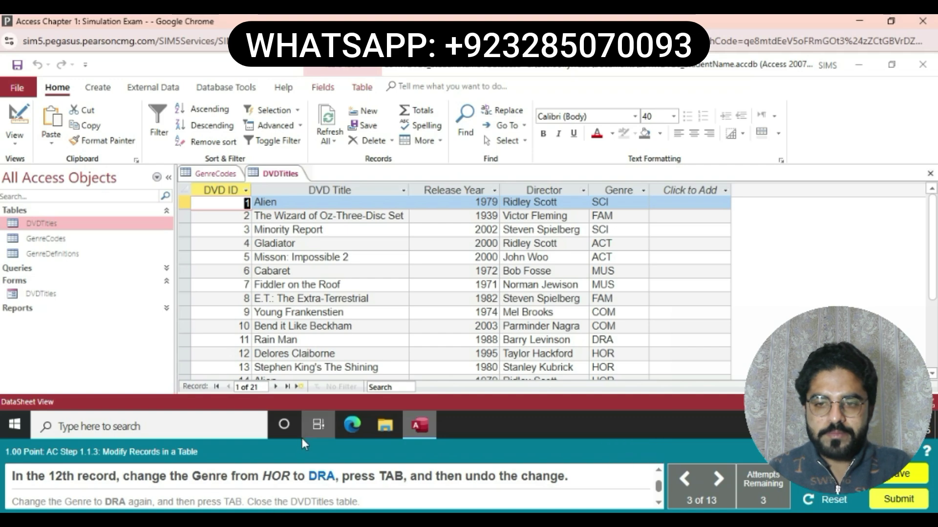
# Change the Genre of the 12th record in the DVDTitles table to DRA, commit the entry, and undo the change.
pyautogui.click(620, 356)
pyautogui.press('BackSpace')
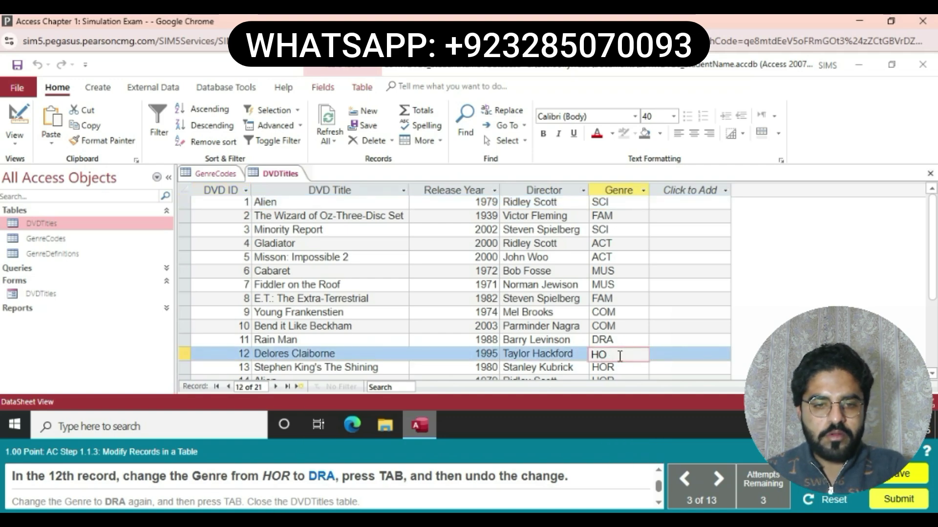
pyautogui.press('BackSpace')
pyautogui.press('BackSpace')
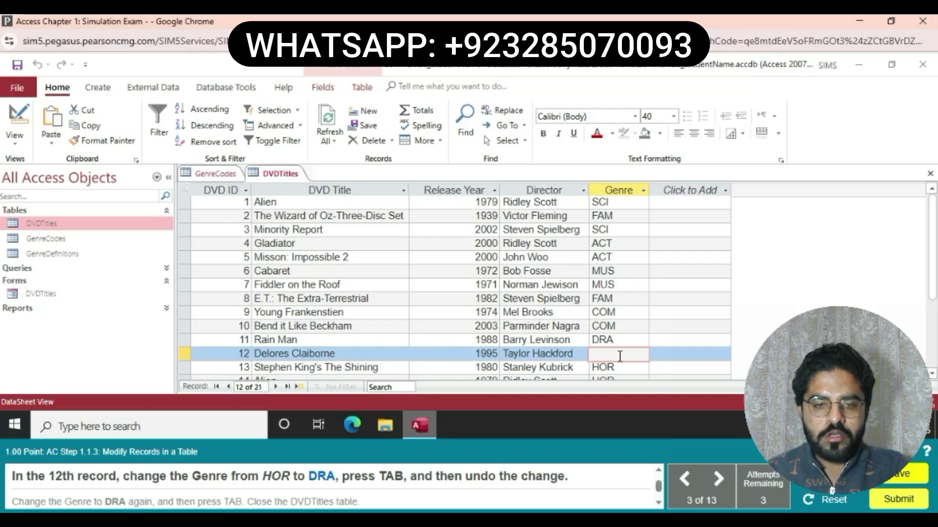
pyautogui.write('DRA')
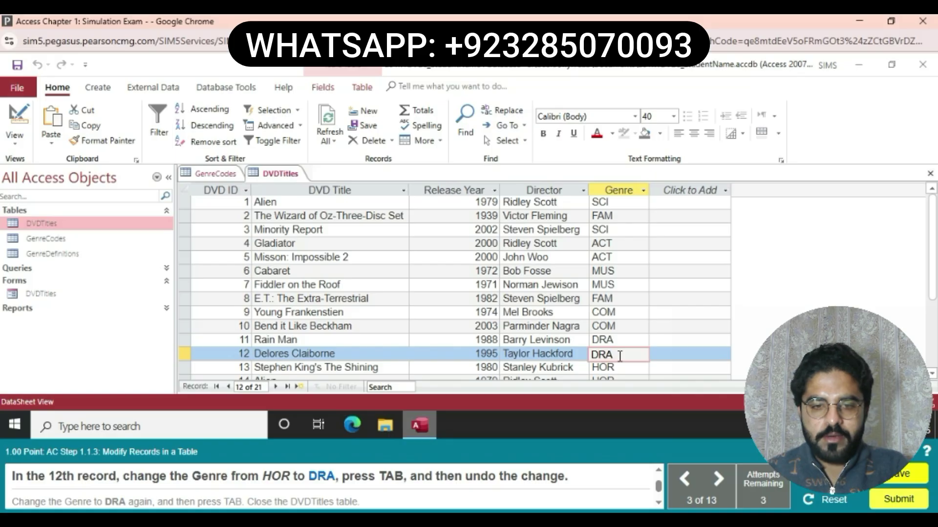
pyautogui.press('Tab')
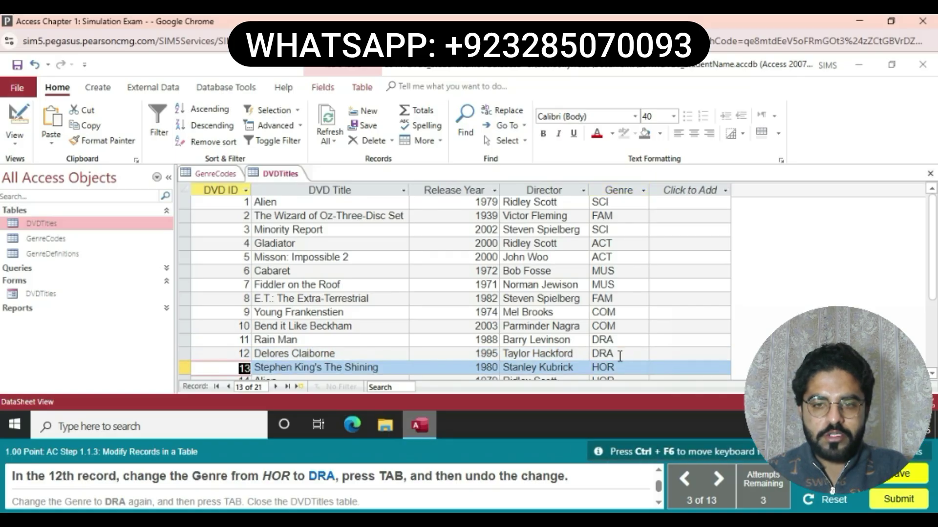
pyautogui.click(34, 64)
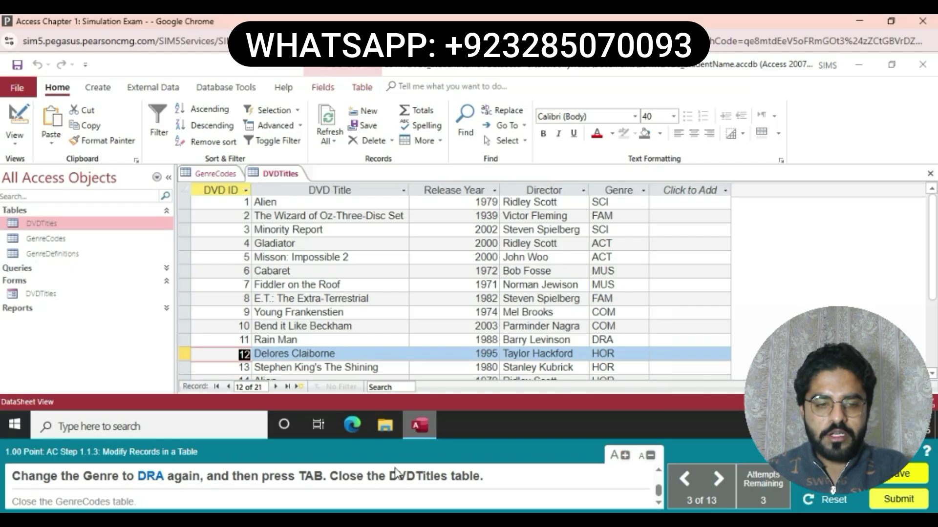
# Set the Genre of the Delores Claiborne record to DRA again and commit the entry.
pyautogui.click(631, 355)
pyautogui.press('BackSpace')
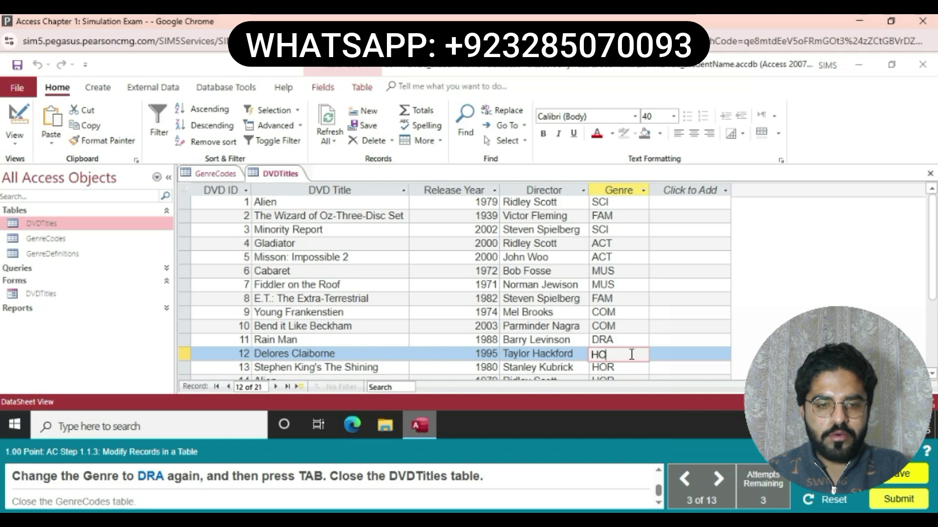
pyautogui.press('BackSpace')
pyautogui.press('BackSpace')
pyautogui.write('DRA')
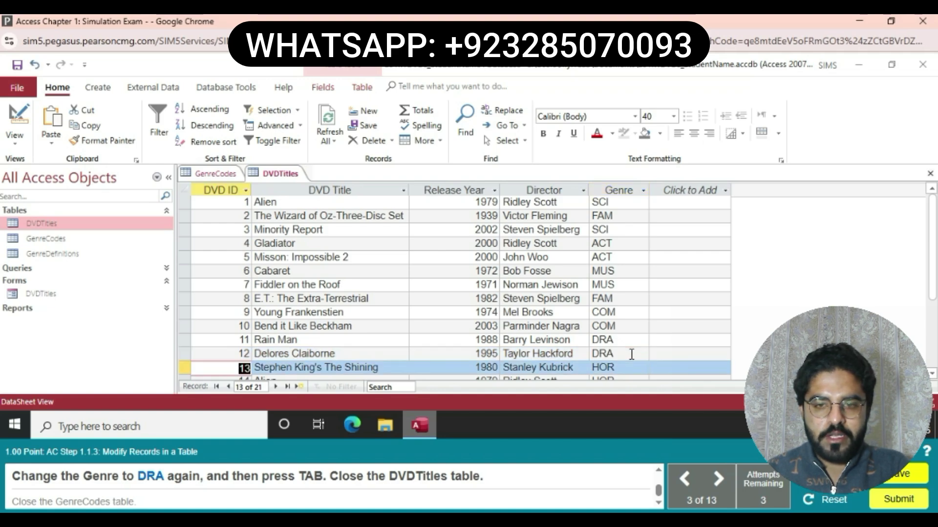
pyautogui.press('Tab')
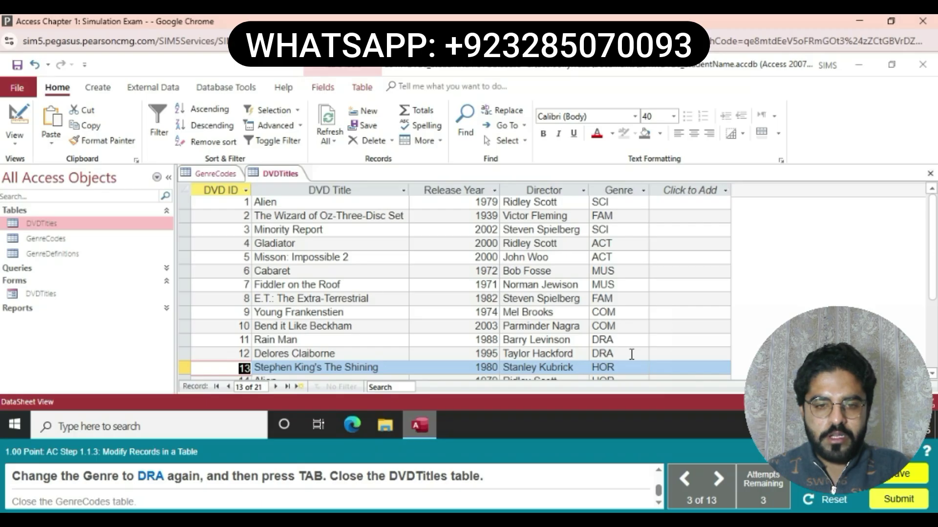
# Close the DVDTitles table and the GenreCodes table.
pyautogui.rightClick(272, 179)
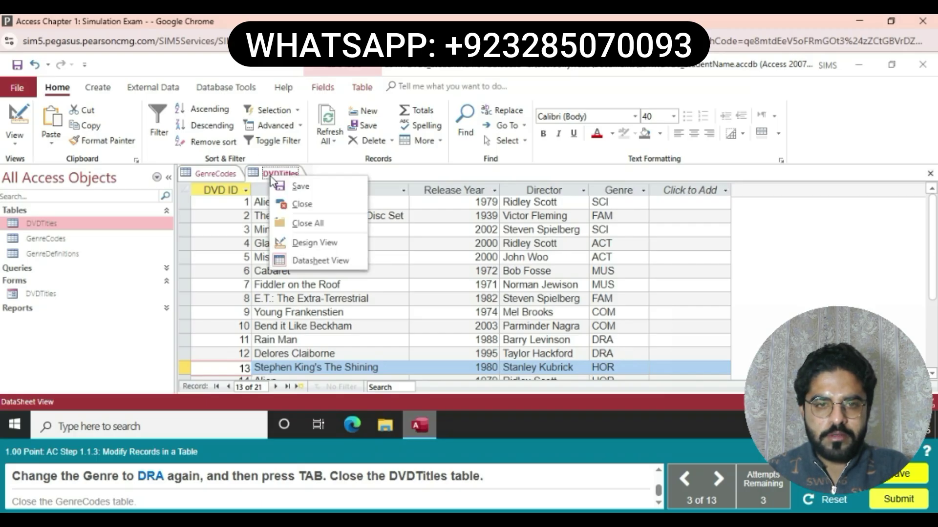
pyautogui.click(306, 205)
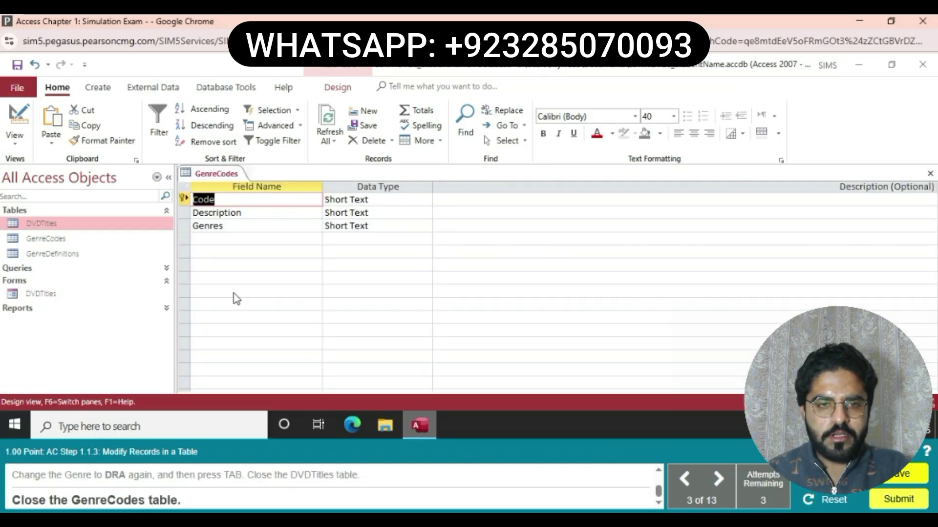
pyautogui.rightClick(216, 174)
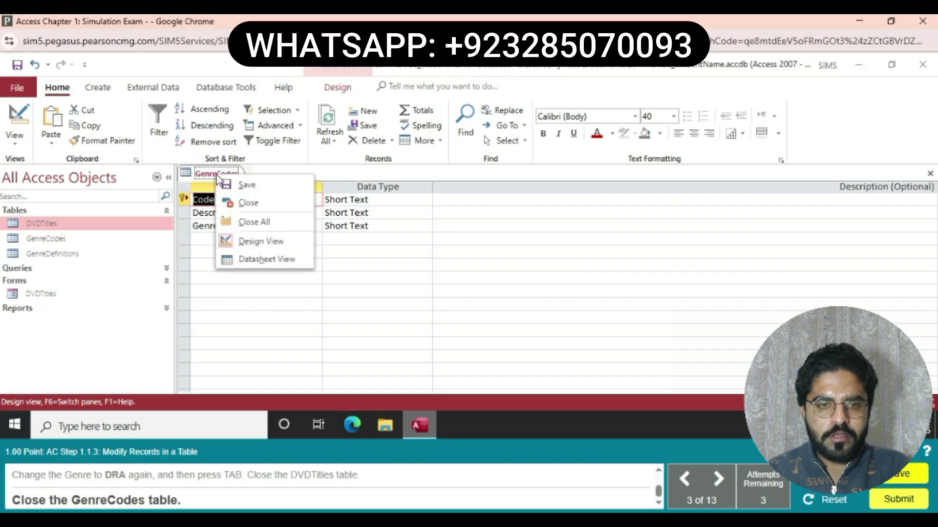
pyautogui.click(246, 203)
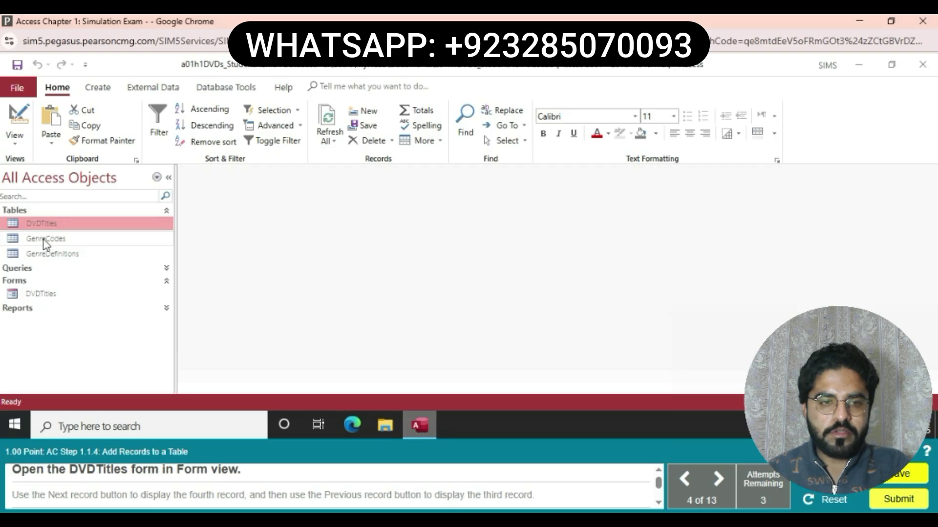
# Open the DVDTitles form in Form view, advance record by record to the fourth record, and go back to the third.
pyautogui.doubleClick(41, 294)
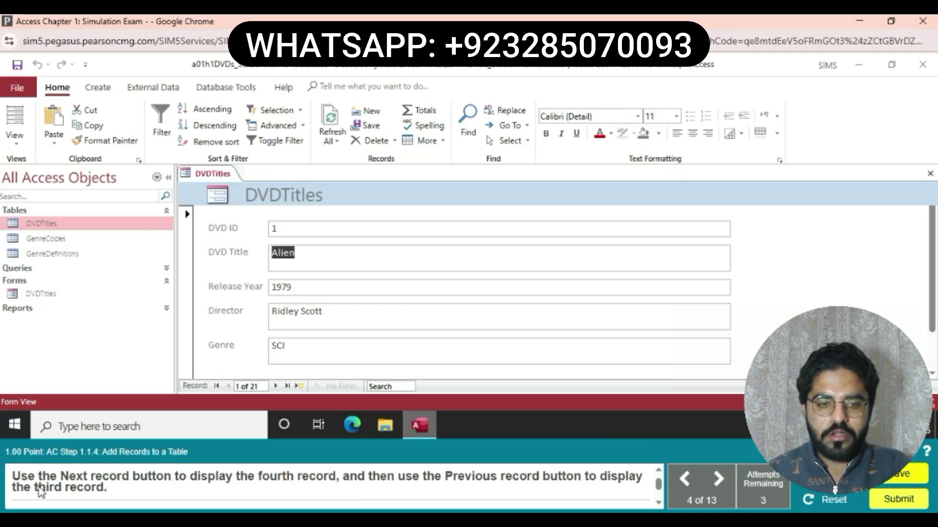
pyautogui.click(276, 387)
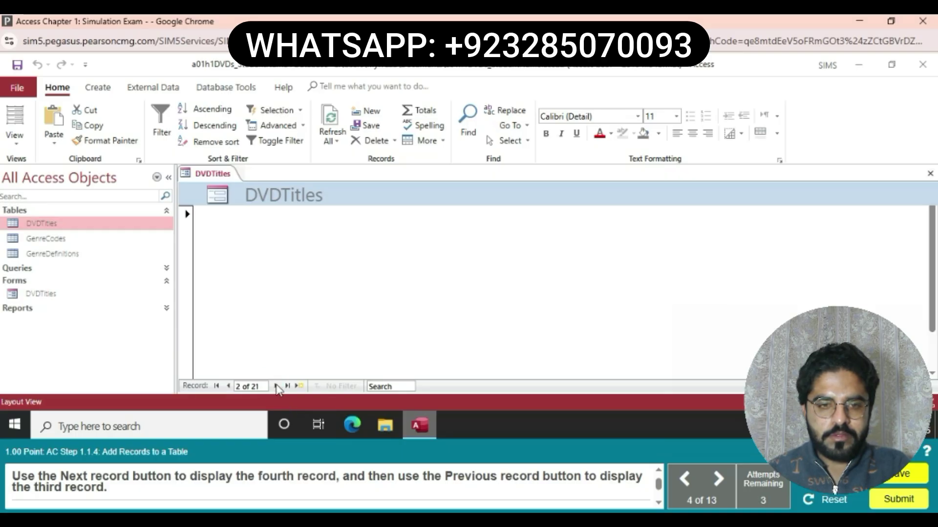
pyautogui.click(276, 387)
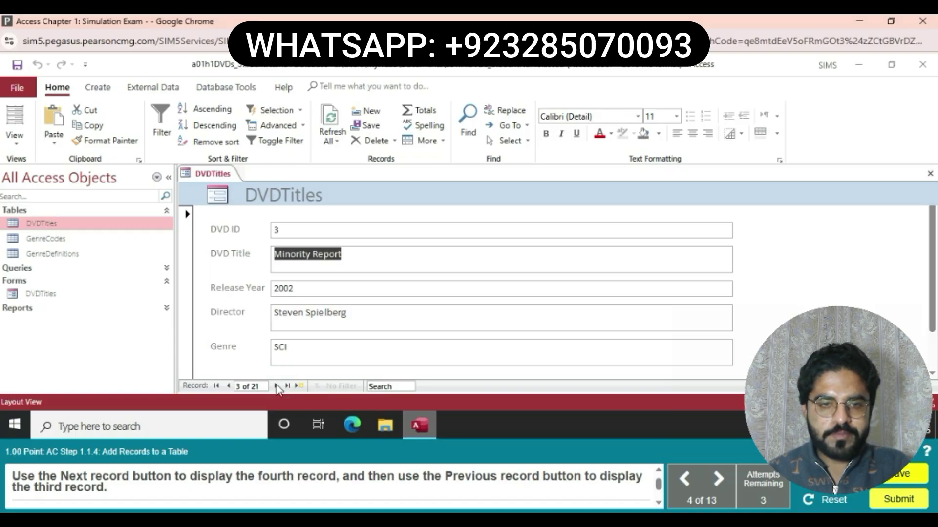
pyautogui.click(276, 386)
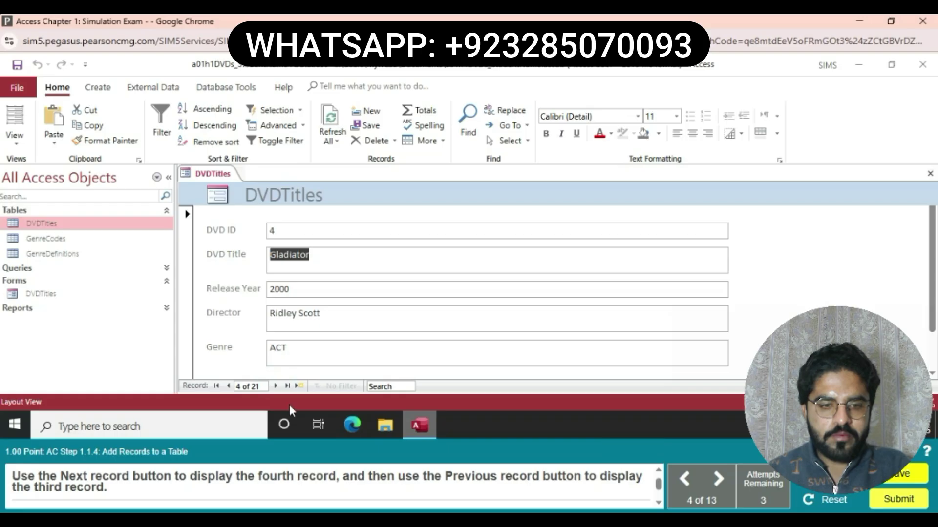
pyautogui.click(228, 386)
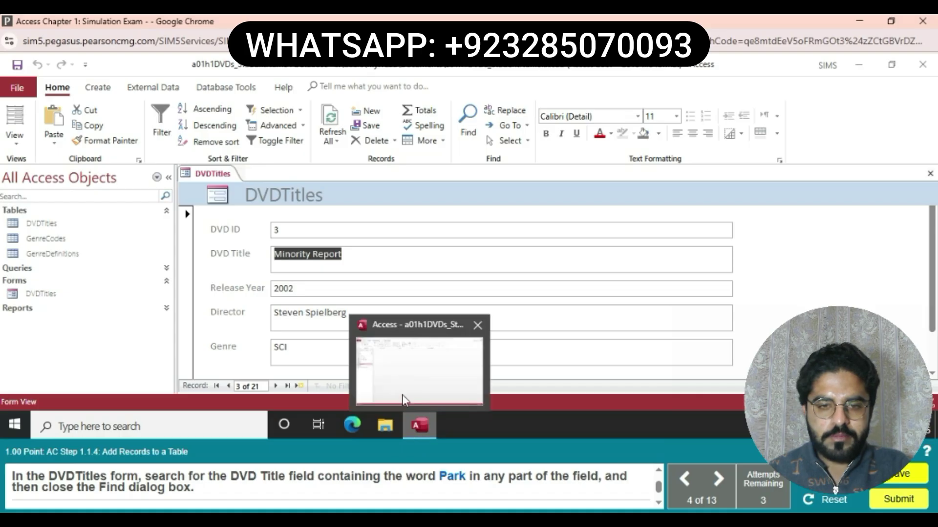
# Search the DVDTitles form for the DVD title containing the word Park.
pyautogui.click(406, 387)
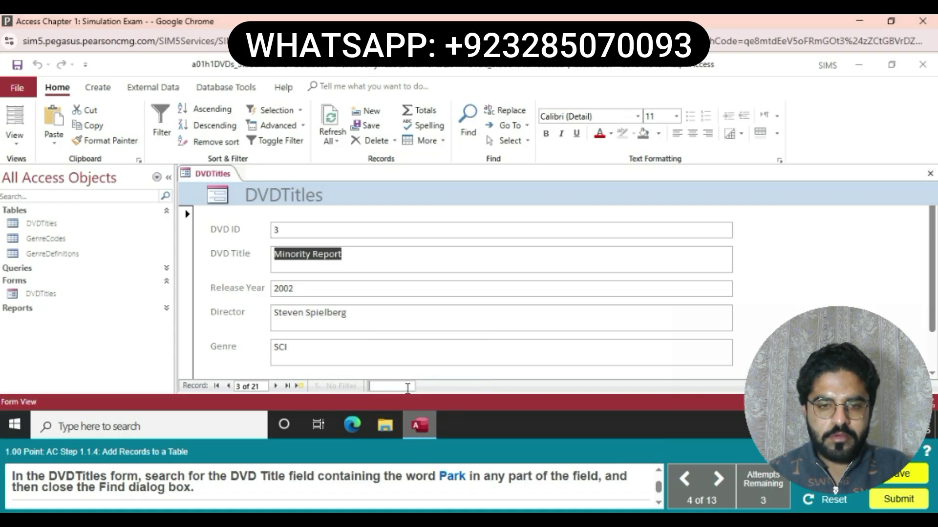
pyautogui.write('Park')
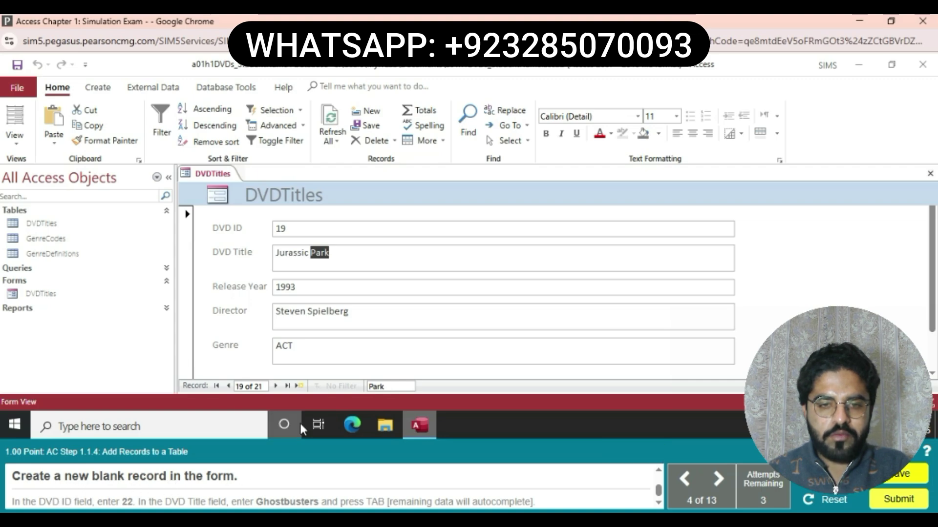
# Add a new record in the DVDTitles form with DVD ID 22 and DVD Title Ghostbusters.
pyautogui.click(298, 386)
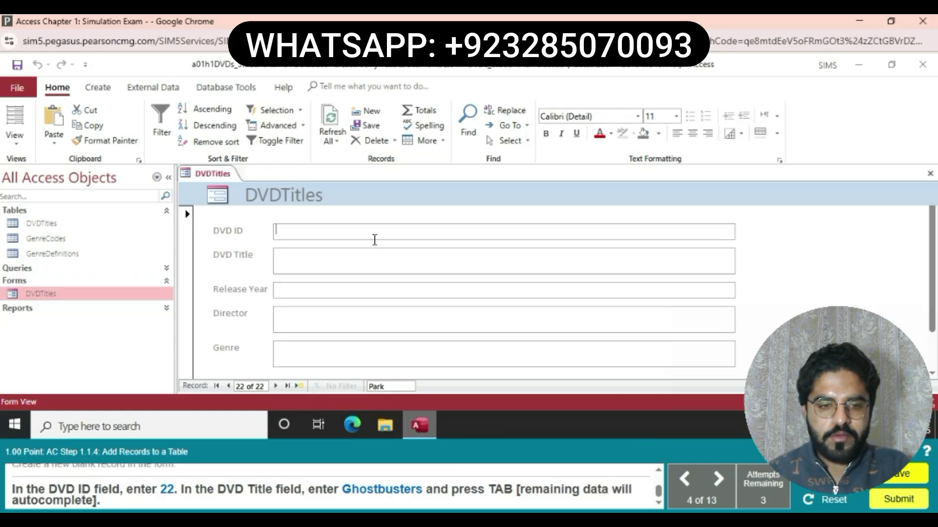
pyautogui.write('22')
pyautogui.click(357, 254)
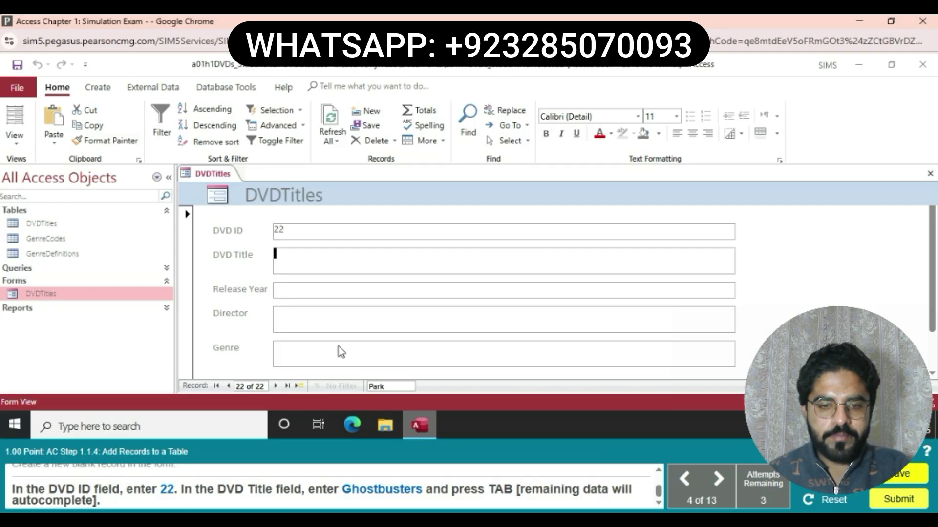
pyautogui.write('Ghostb')
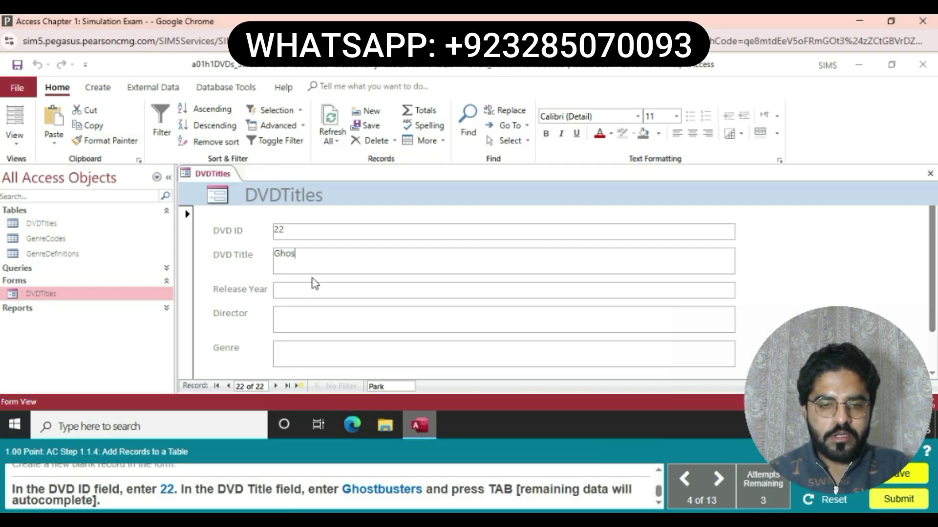
pyautogui.write('us')
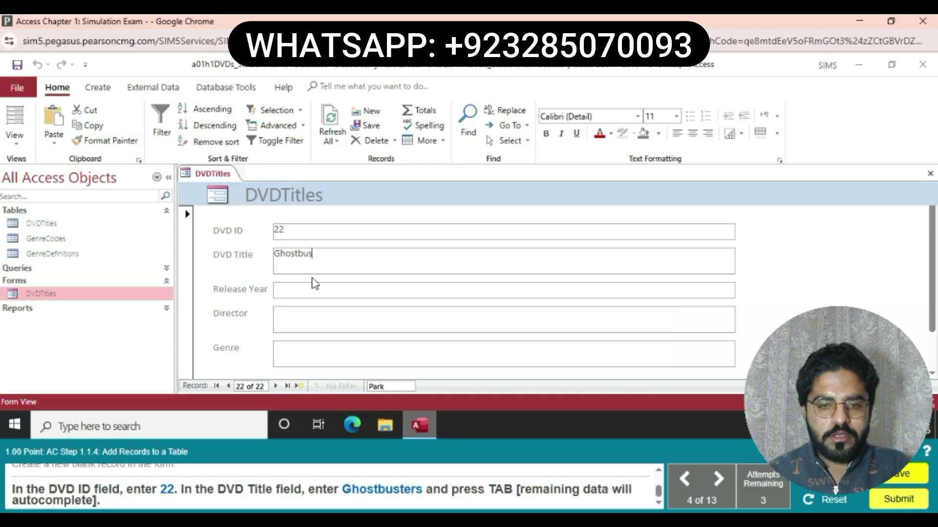
pyautogui.write('ters')
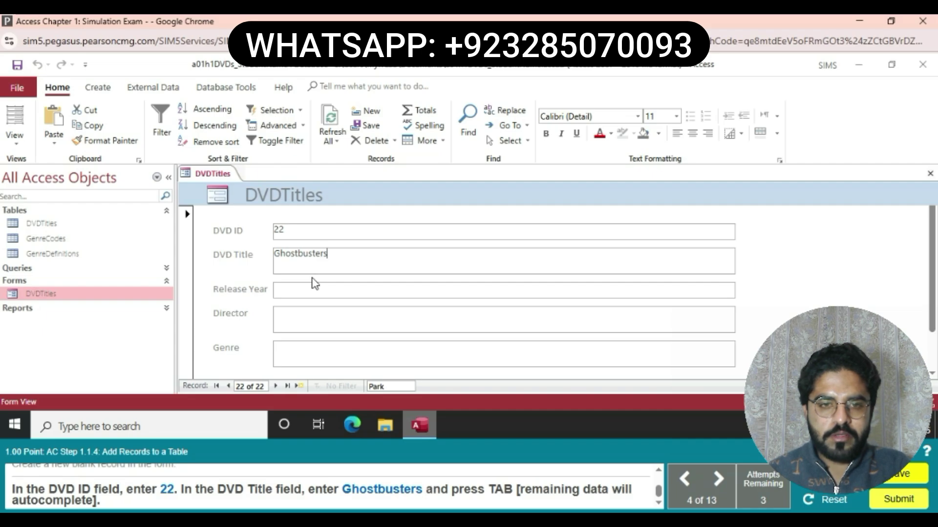
pyautogui.press('Tab')
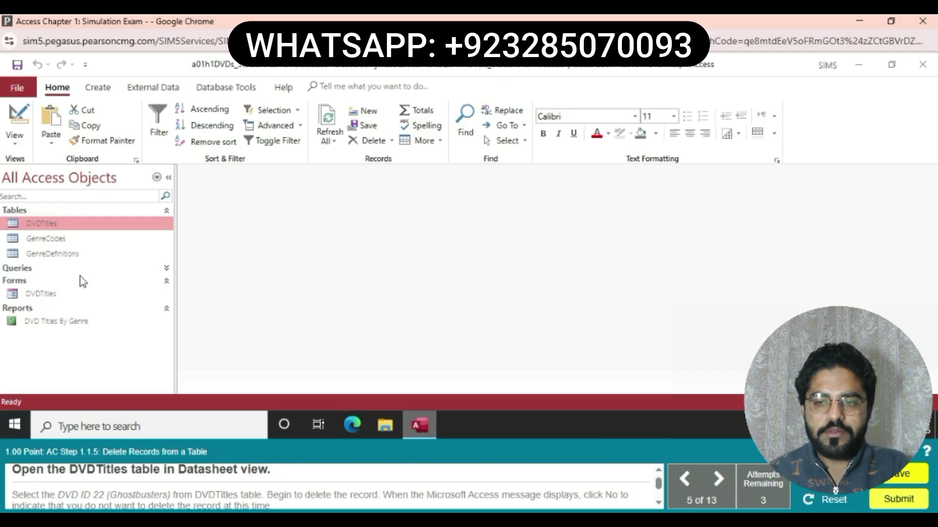
# In the DVDTitles table's Datasheet view, begin deleting the DVD ID 22 (Ghostbusters) record, decline the deletion, and close the table.
pyautogui.doubleClick(56, 223)
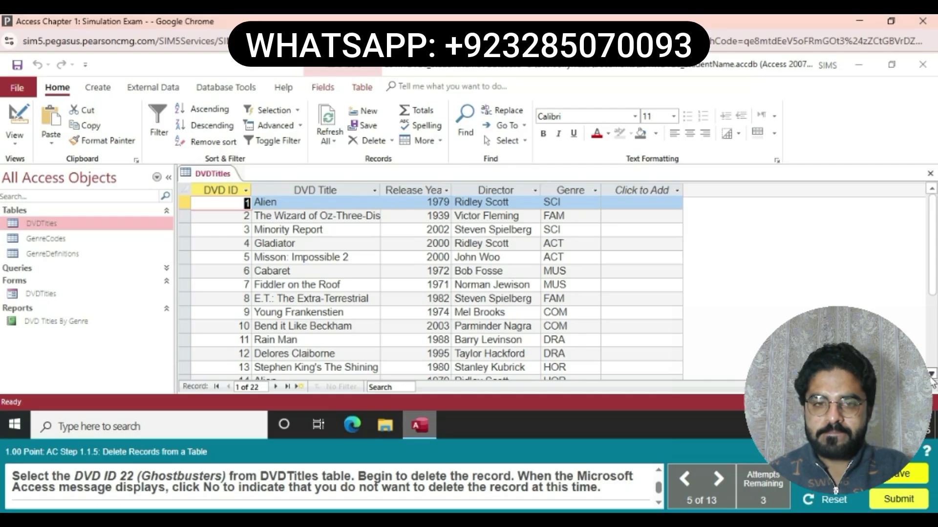
pyautogui.scroll(-2, 931, 376)
pyautogui.scroll(-2, 932, 376)
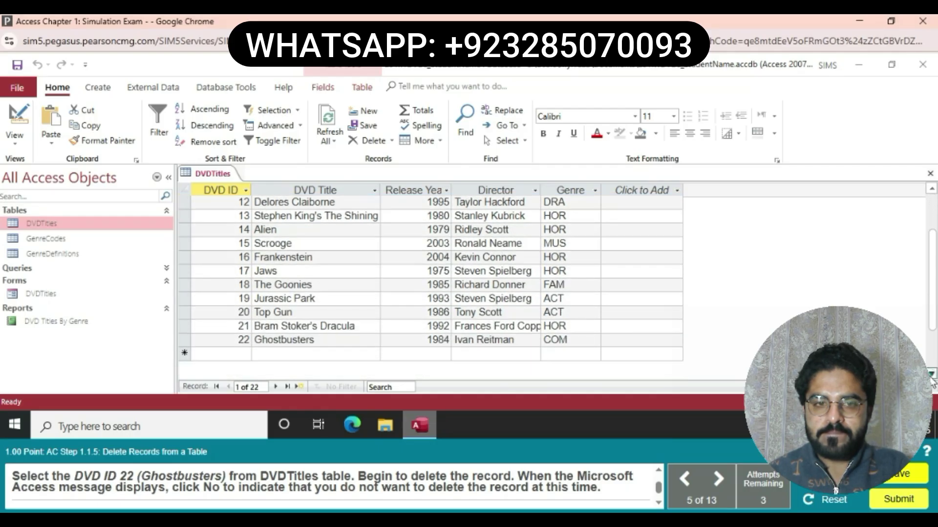
pyautogui.click(184, 339)
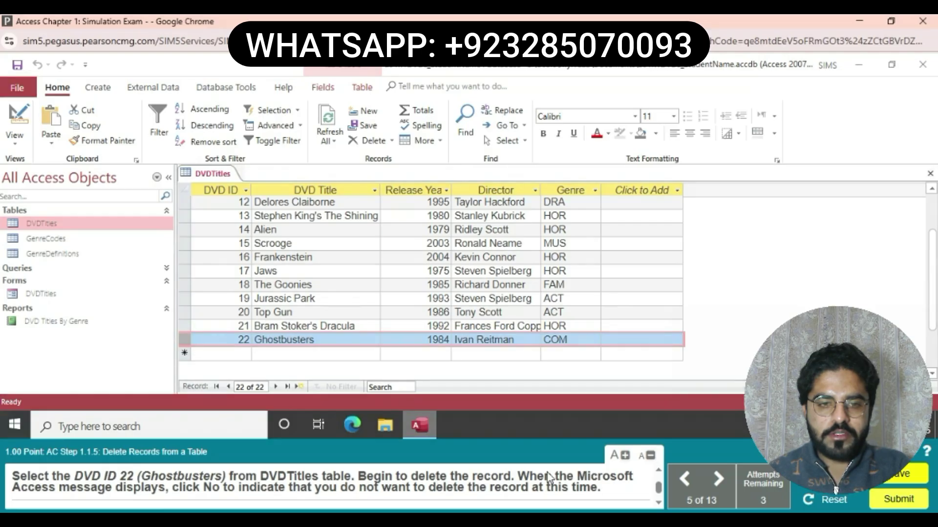
pyautogui.press('Delete')
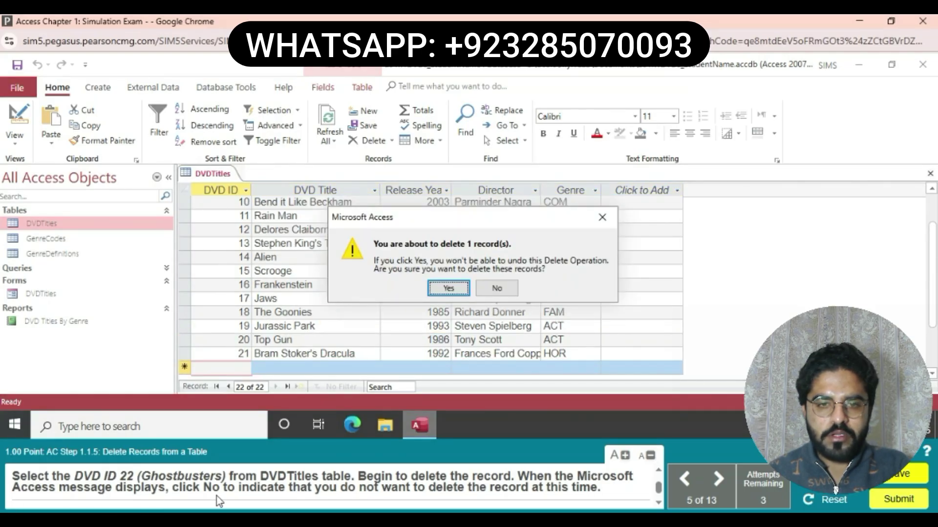
pyautogui.click(496, 287)
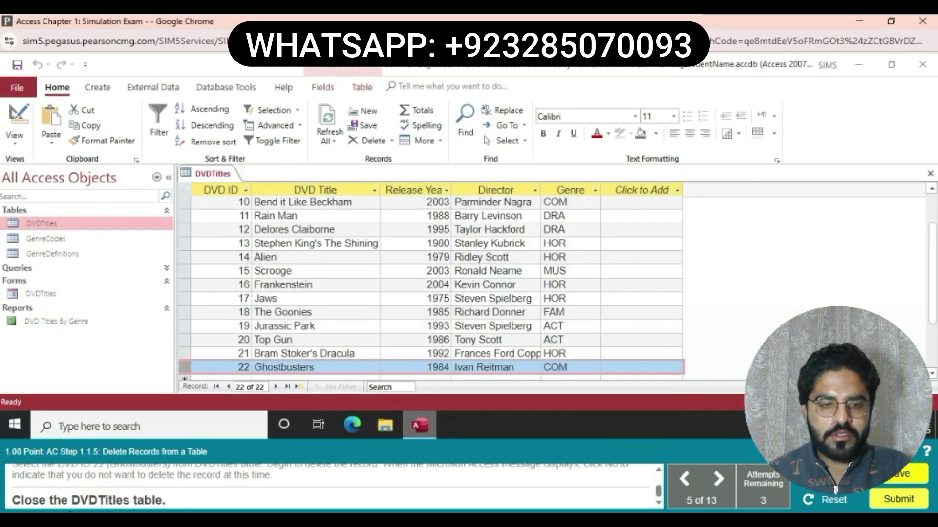
pyautogui.rightClick(227, 175)
pyautogui.click(262, 199)
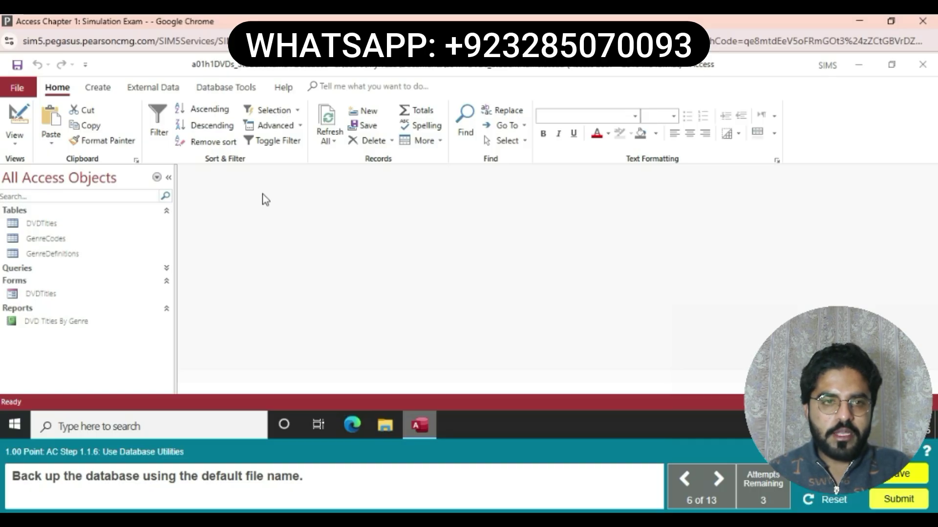
# Back up the database in the Documents folder, keeping the default file name a01h1DVDs_StudentName_2018-07-17.
pyautogui.click(14, 88)
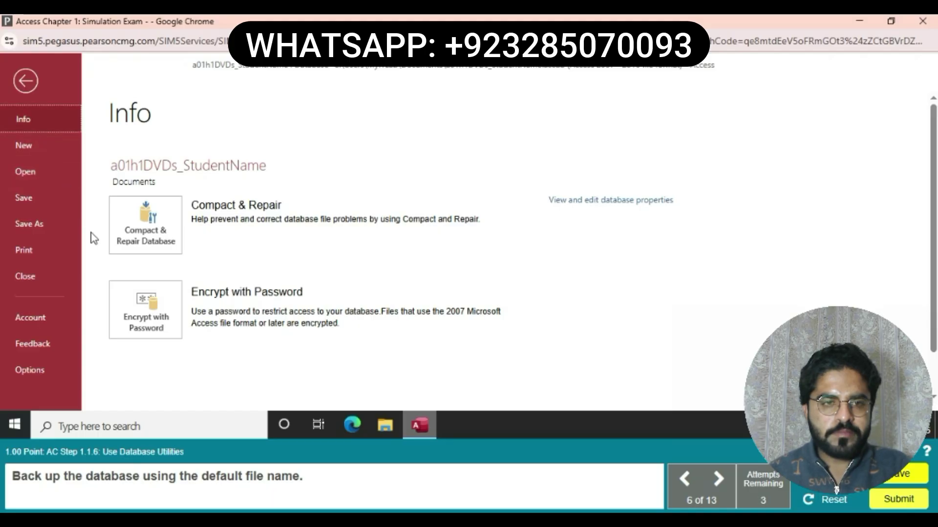
pyautogui.moveTo(126, 488)
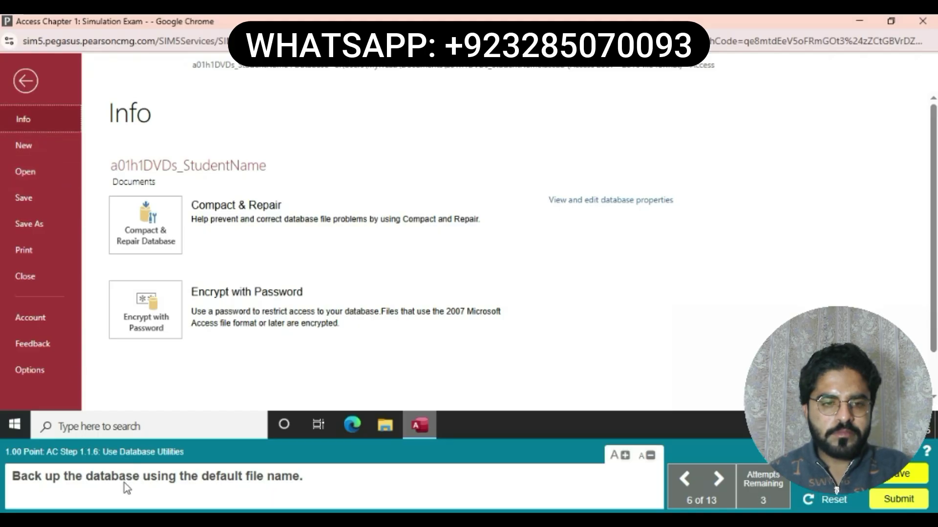
pyautogui.click(69, 231)
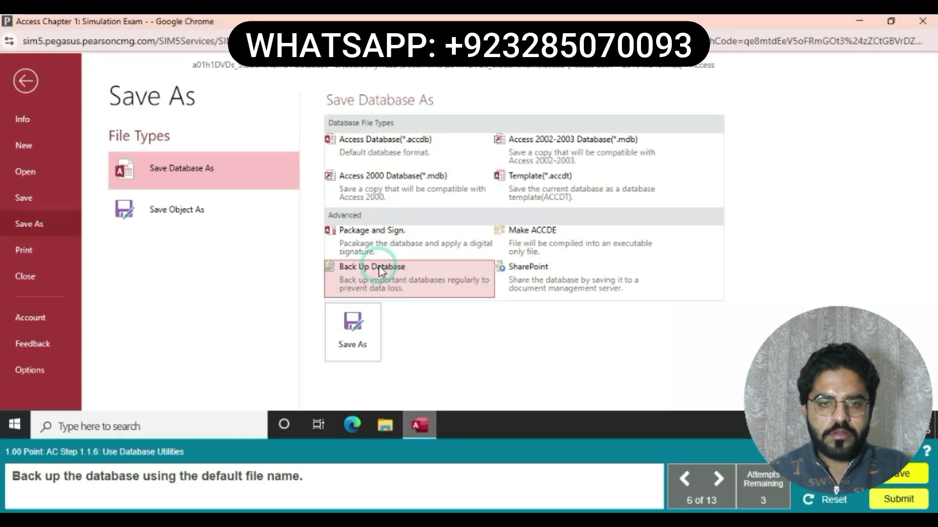
pyautogui.click(381, 271)
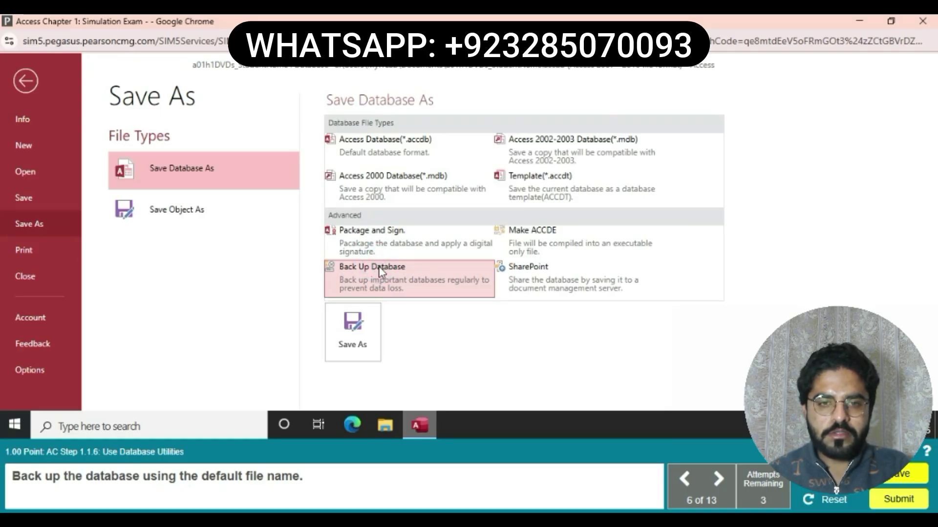
pyautogui.click(364, 328)
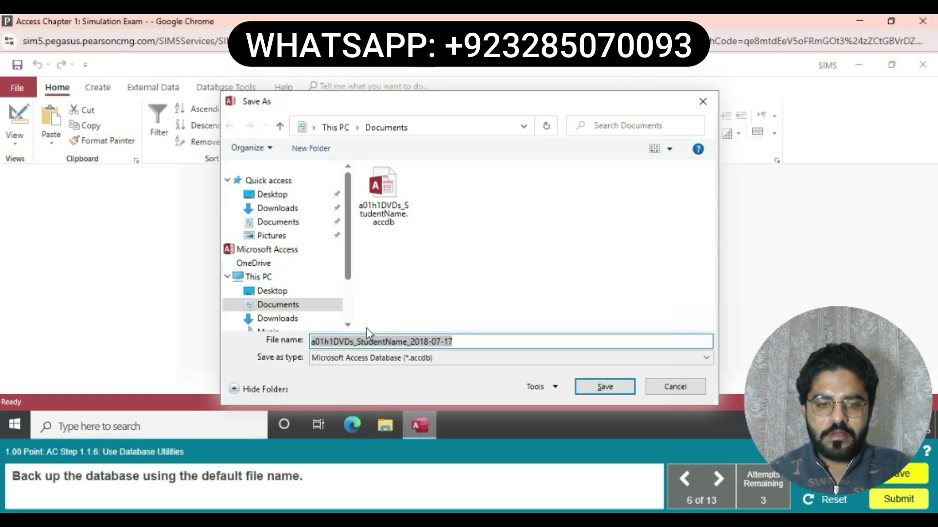
pyautogui.click(589, 388)
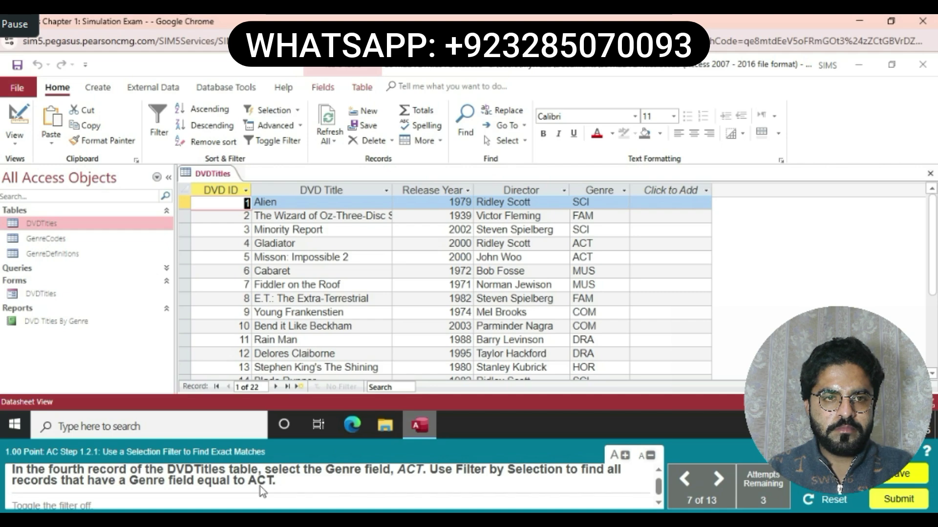
# Filter the DVDTitles table by selection for genres equal to the fourth record's ACT value, and toggle the filter off.
pyautogui.click(277, 387)
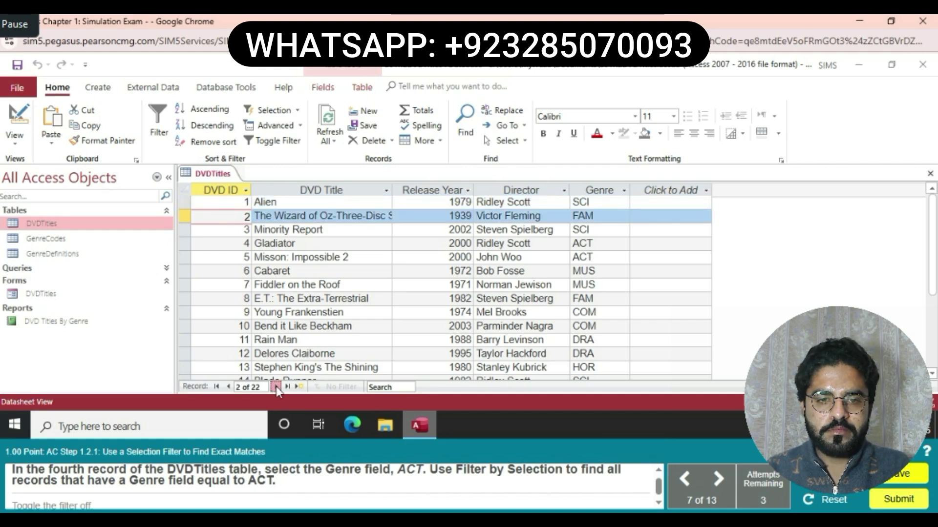
pyautogui.click(276, 386)
pyautogui.click(277, 386)
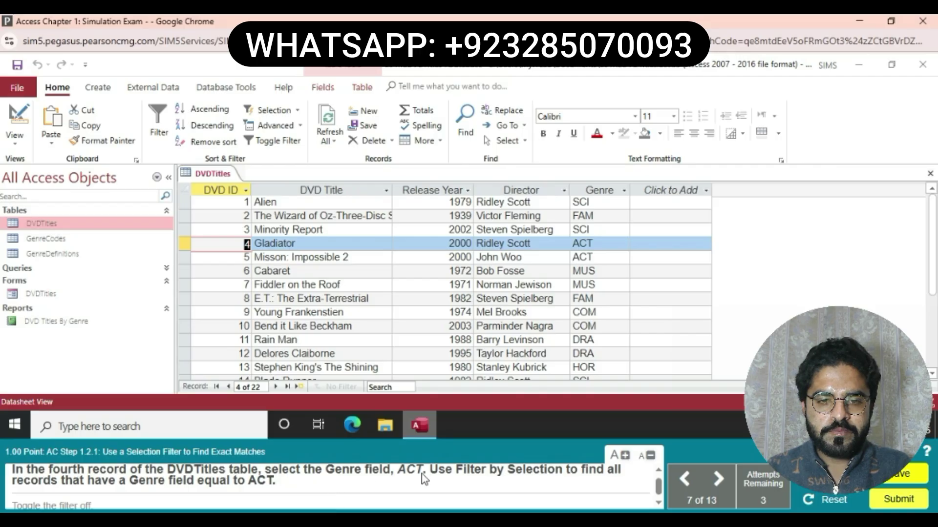
pyautogui.click(597, 243)
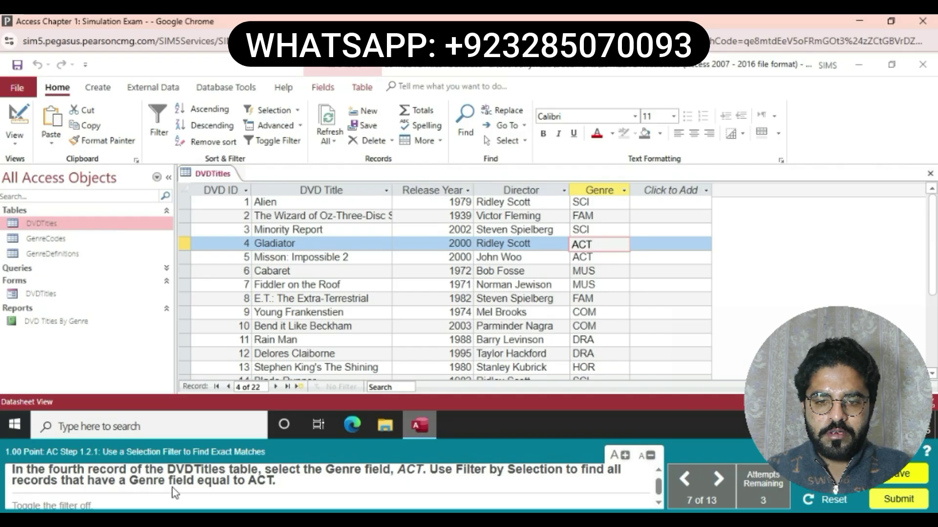
pyautogui.click(298, 111)
pyautogui.click(303, 128)
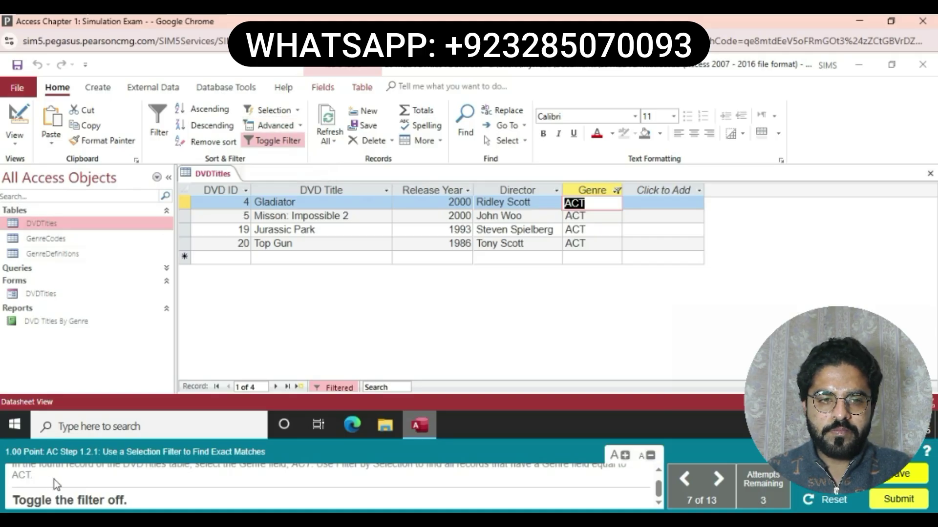
pyautogui.click(285, 146)
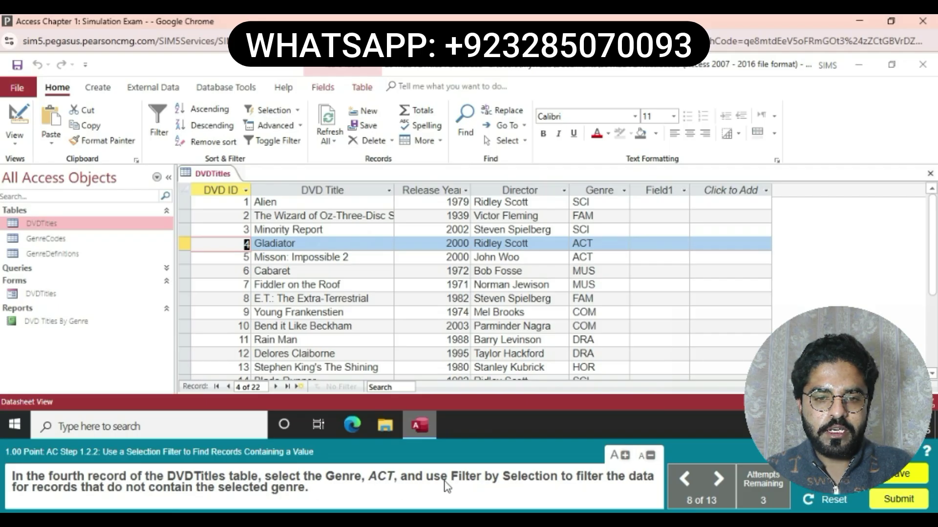
# Filter the DVDTitles table by selection for records whose genre does not contain the fourth record's ACT value.
pyautogui.click(617, 244)
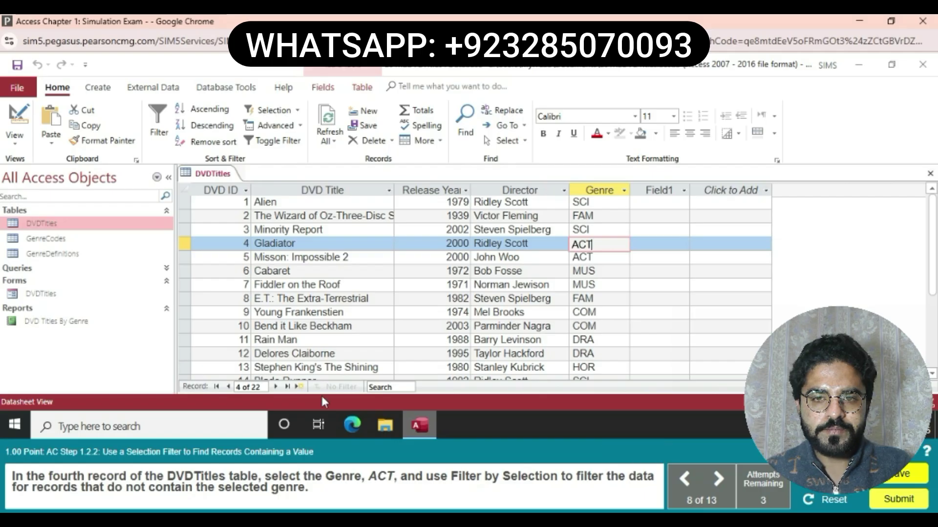
pyautogui.click(297, 126)
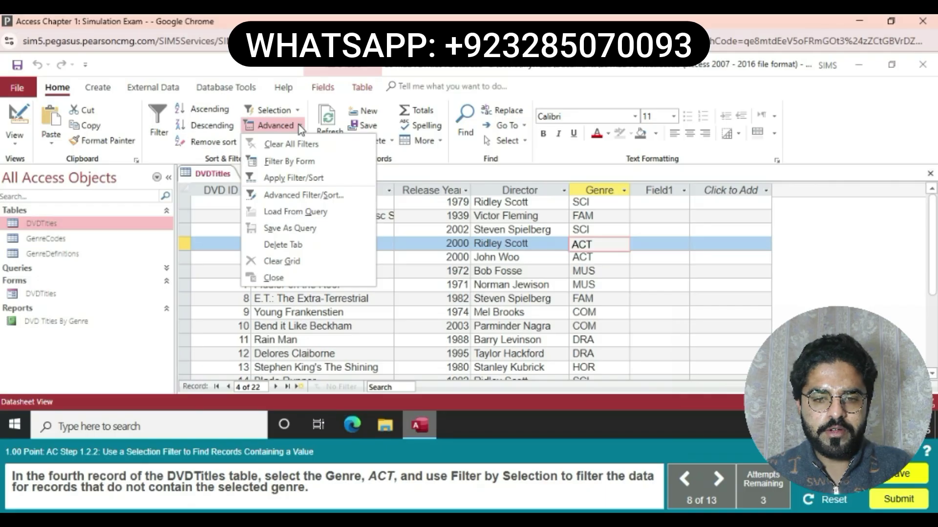
pyautogui.click(296, 111)
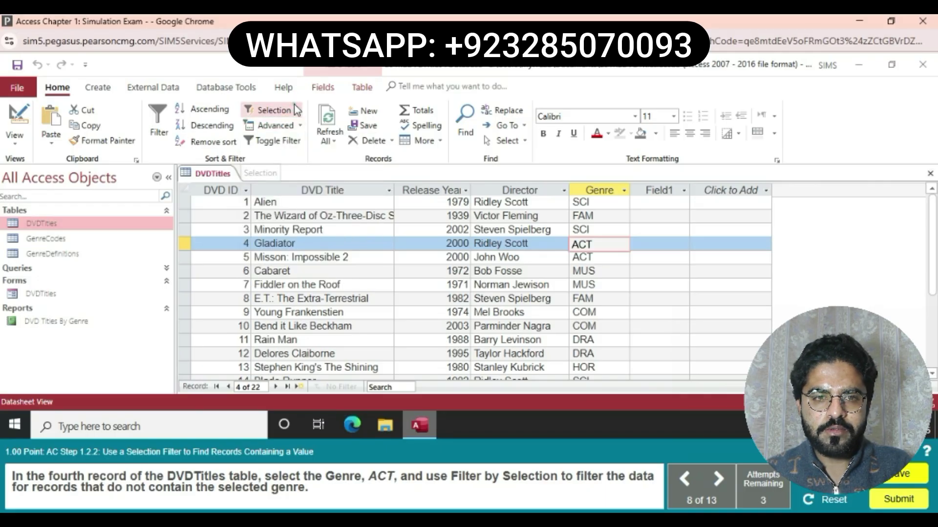
pyautogui.click(296, 110)
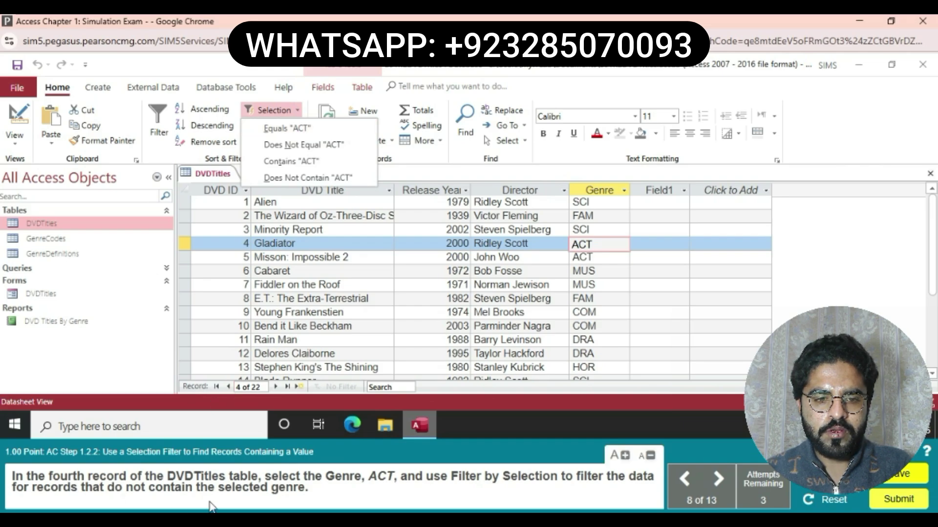
pyautogui.click(311, 178)
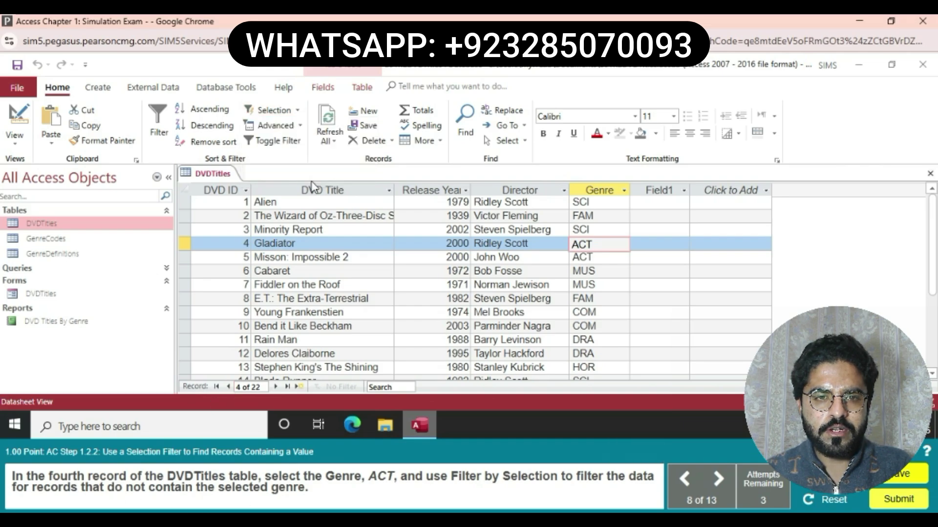